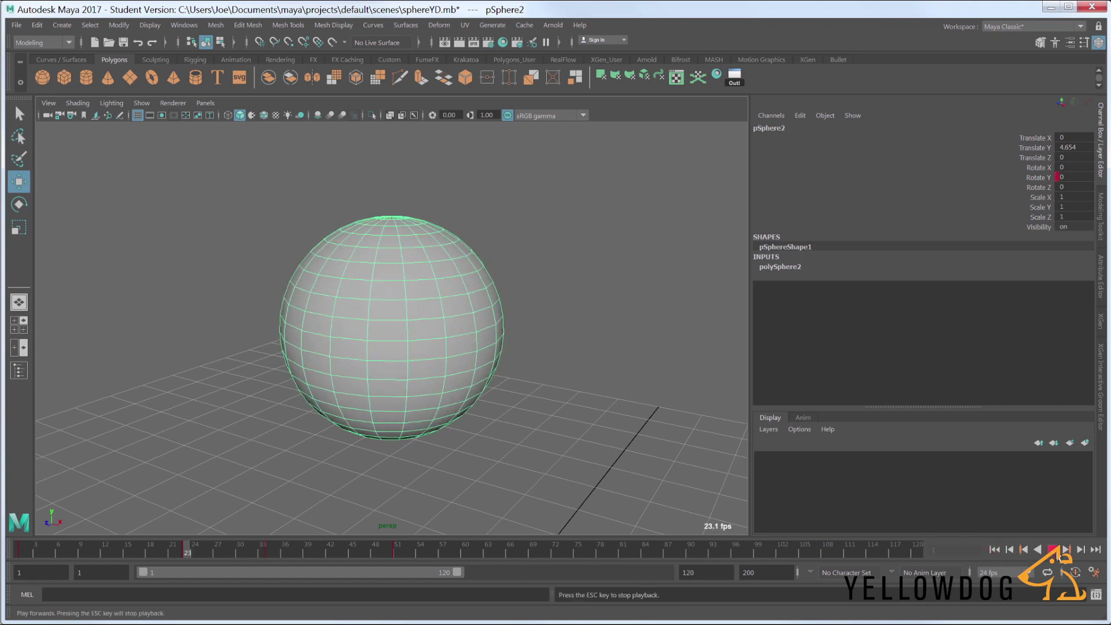
Step: Stop the animation at the first frame and set the playback speed preference to Play every frame
click(1054, 550)
click(995, 550)
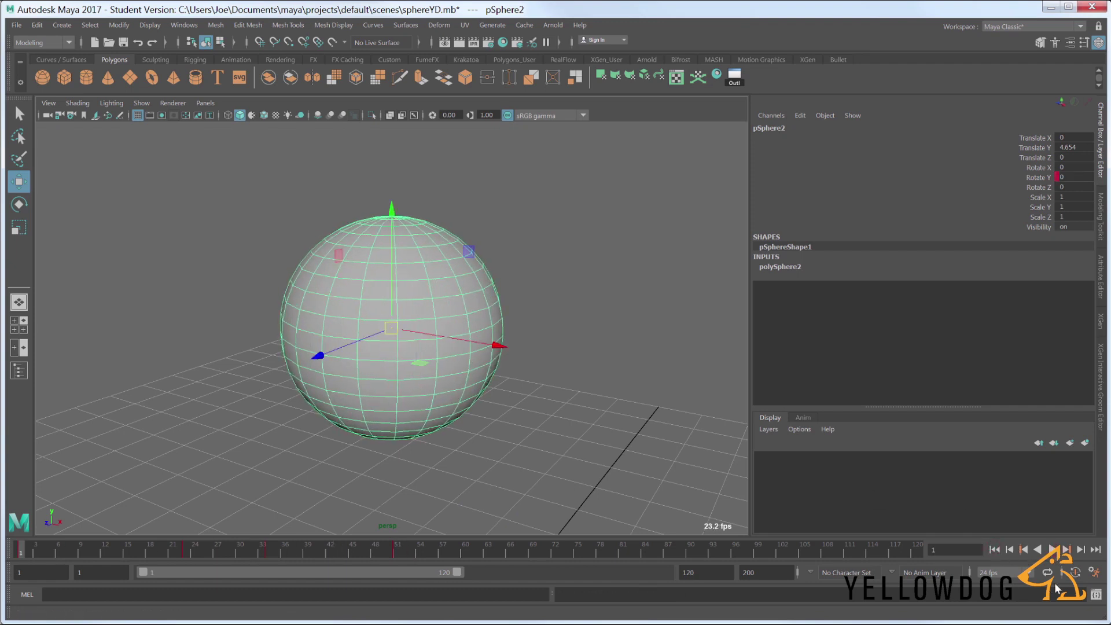
click(1095, 572)
click(398, 341)
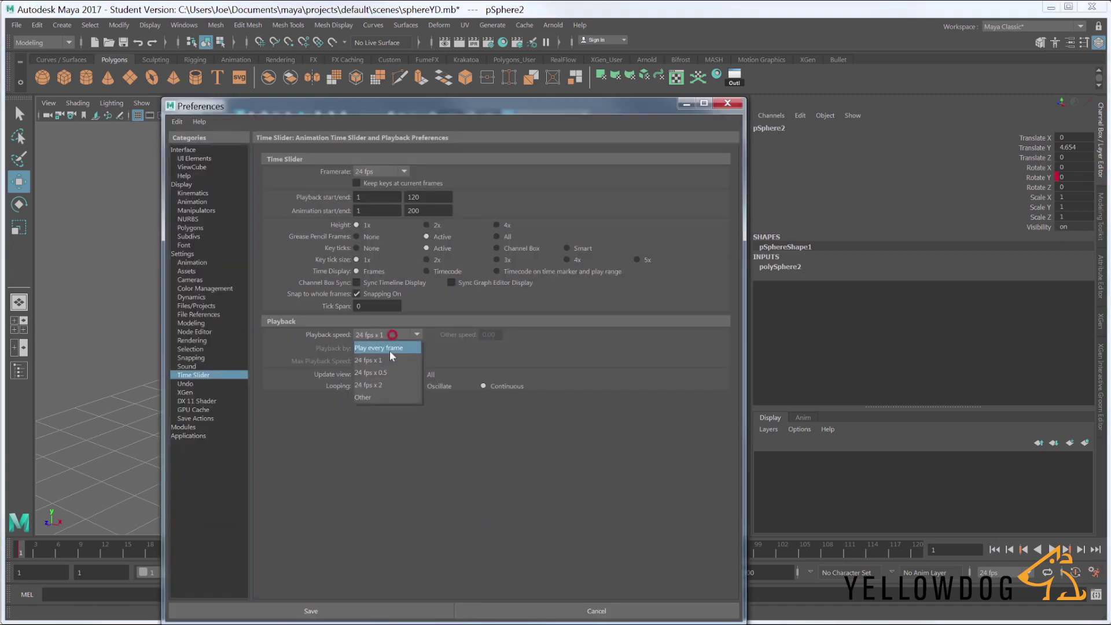
click(386, 346)
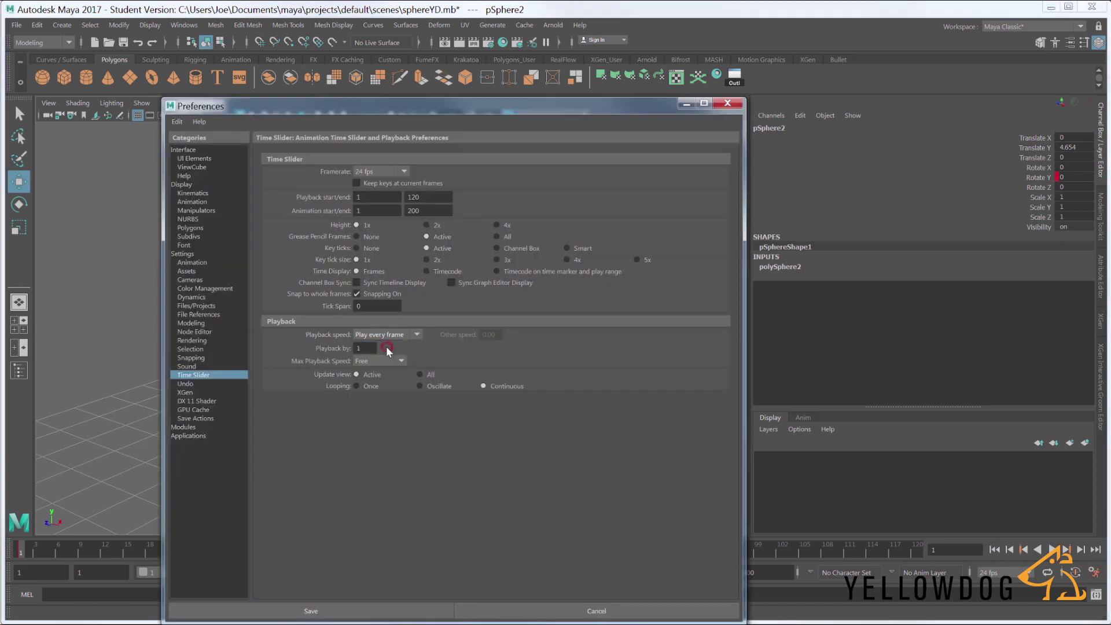
click(363, 609)
Step: Switch to the XGen workspace and bring up the XGen editor for the selected sphere
click(1033, 26)
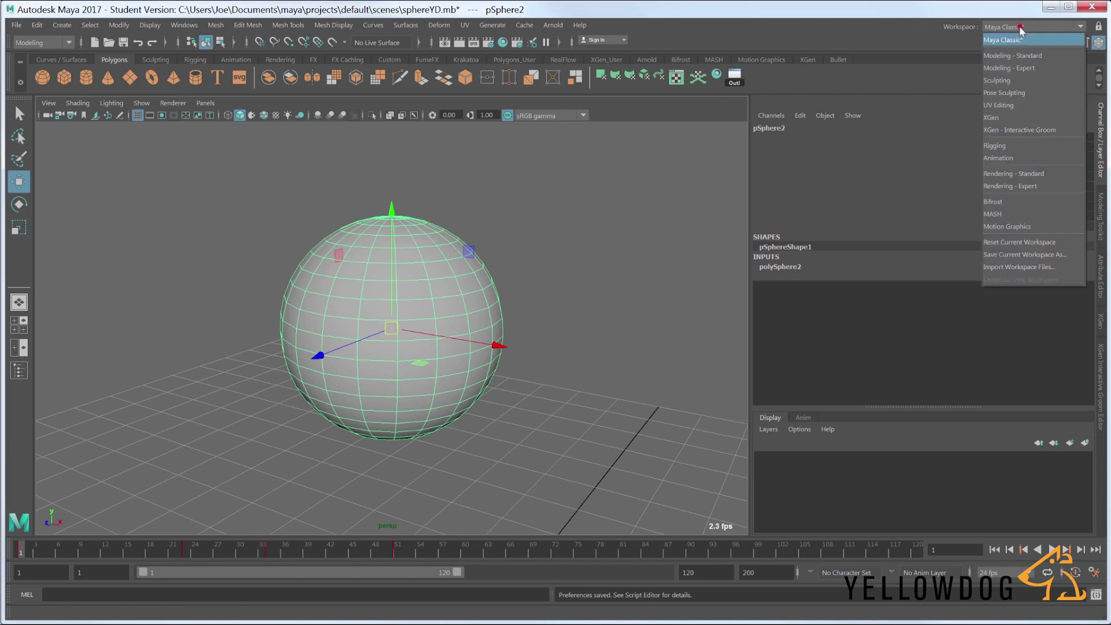
click(1033, 113)
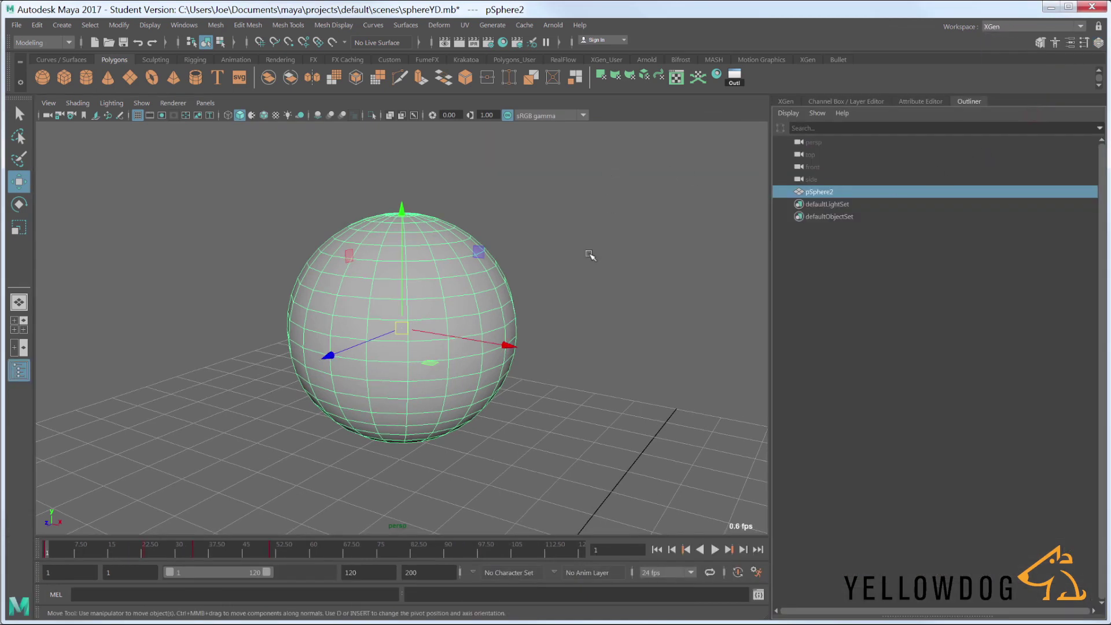
alt+drag(452, 319, 485, 315)
click(788, 102)
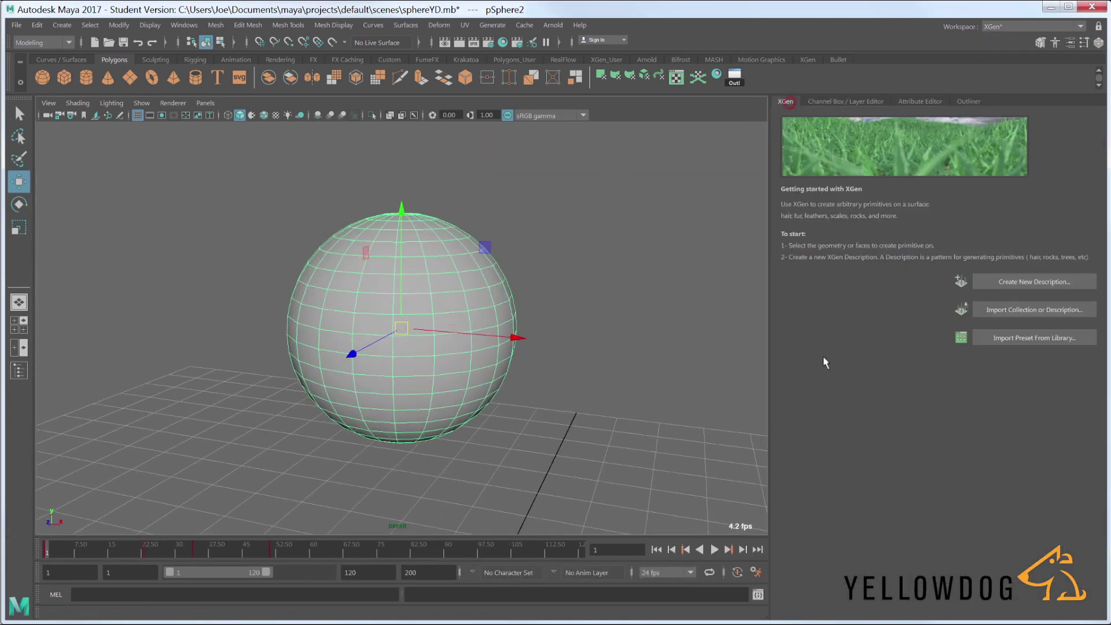
Step: Create an XGen description named Sphere_fur_01 in a new collection SphereFur, using groomable splines placed randomly across the surface
click(1012, 283)
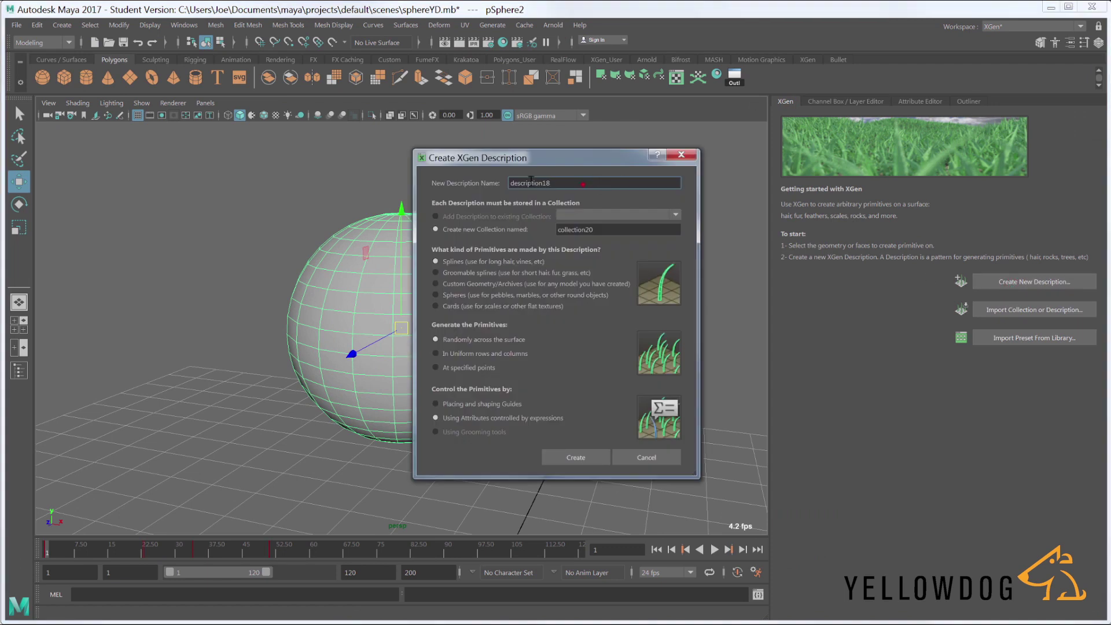
text(Sphere_fur_01)
key(Tab)
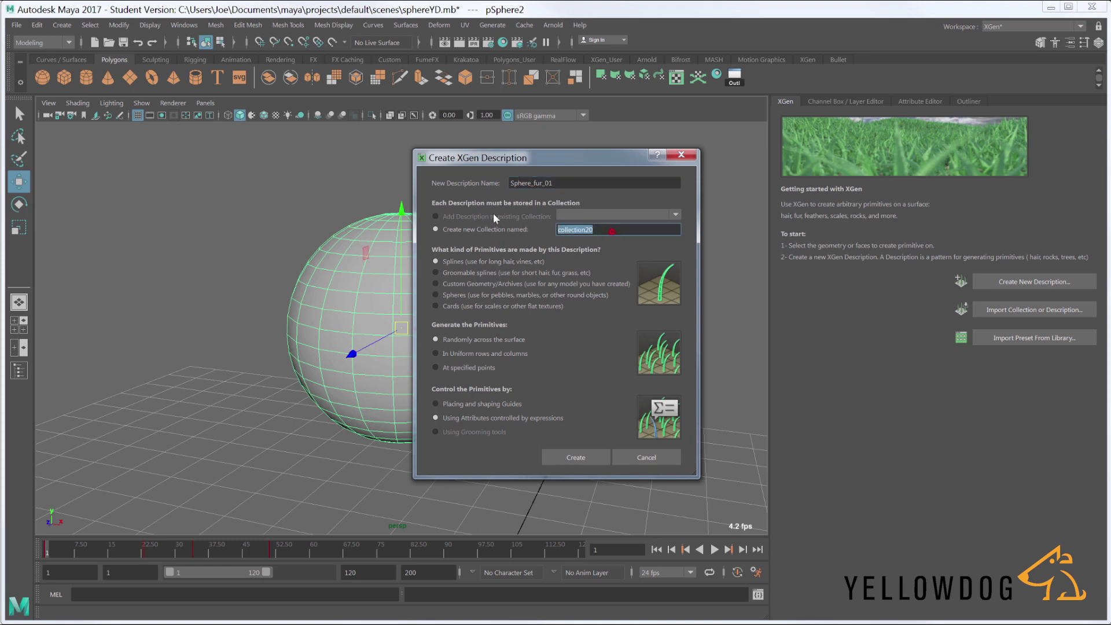
text(SphereFur)
click(466, 273)
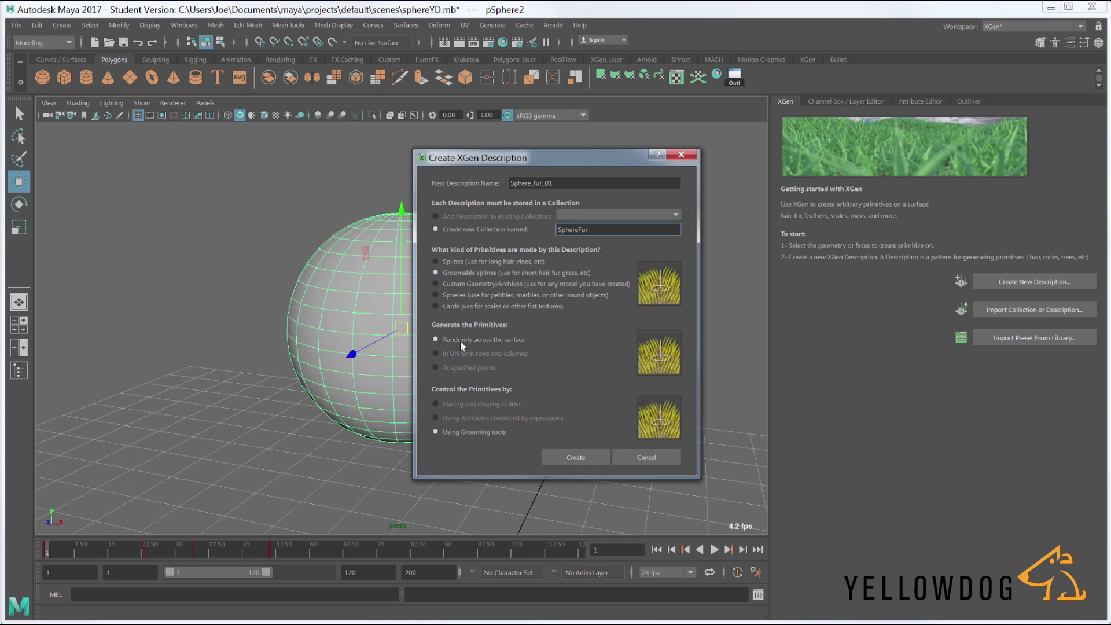
click(576, 457)
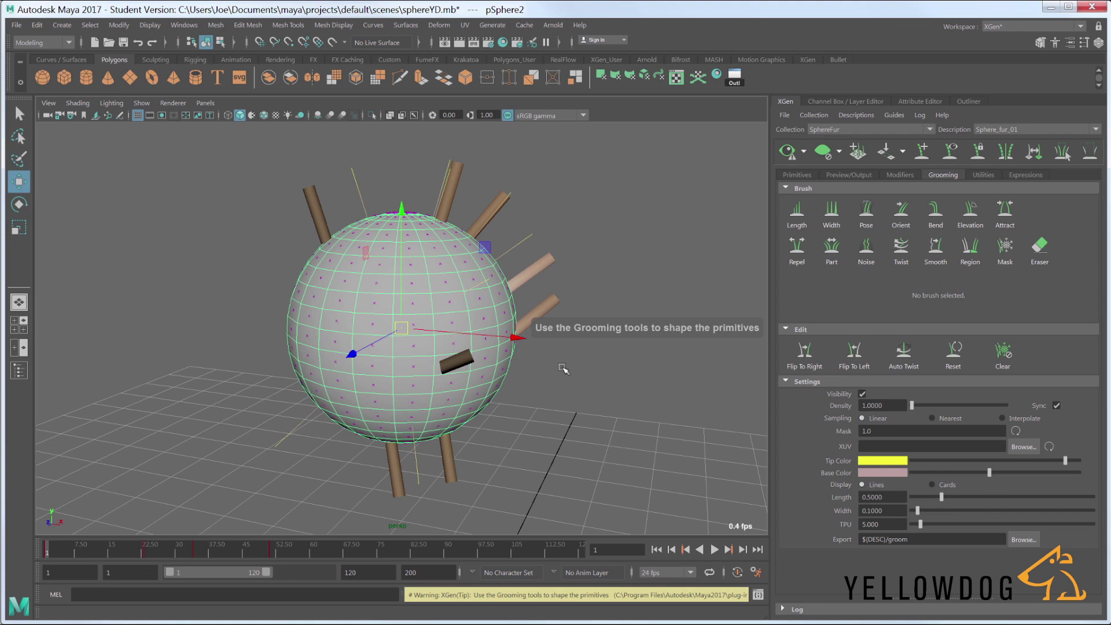
Step: Enable automatic fur preview updates and raise the groom density to about 121
click(805, 152)
click(786, 172)
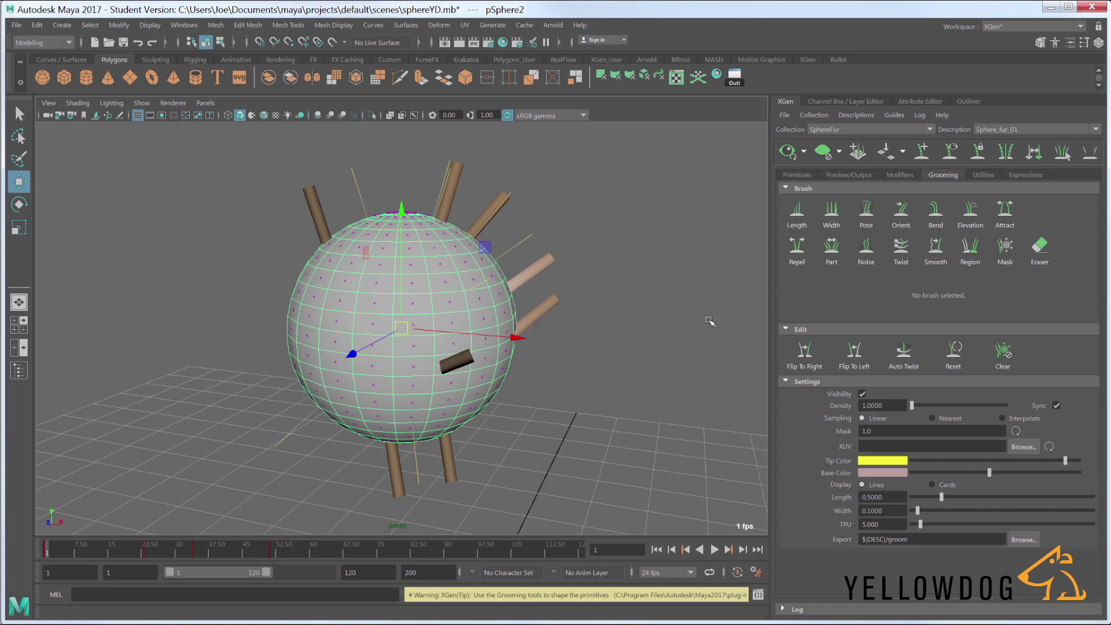
drag(912, 408, 935, 407)
Step: Set the groom's fur width to 0.01 and its density to 1000
drag(889, 510, 858, 510)
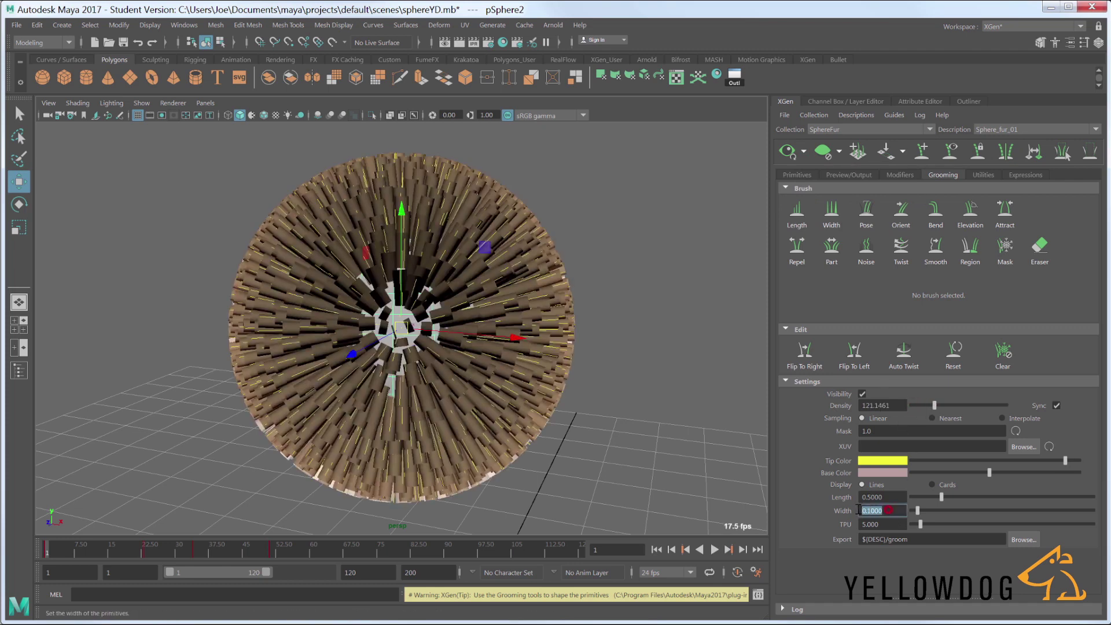
text(0.01)
key(Return)
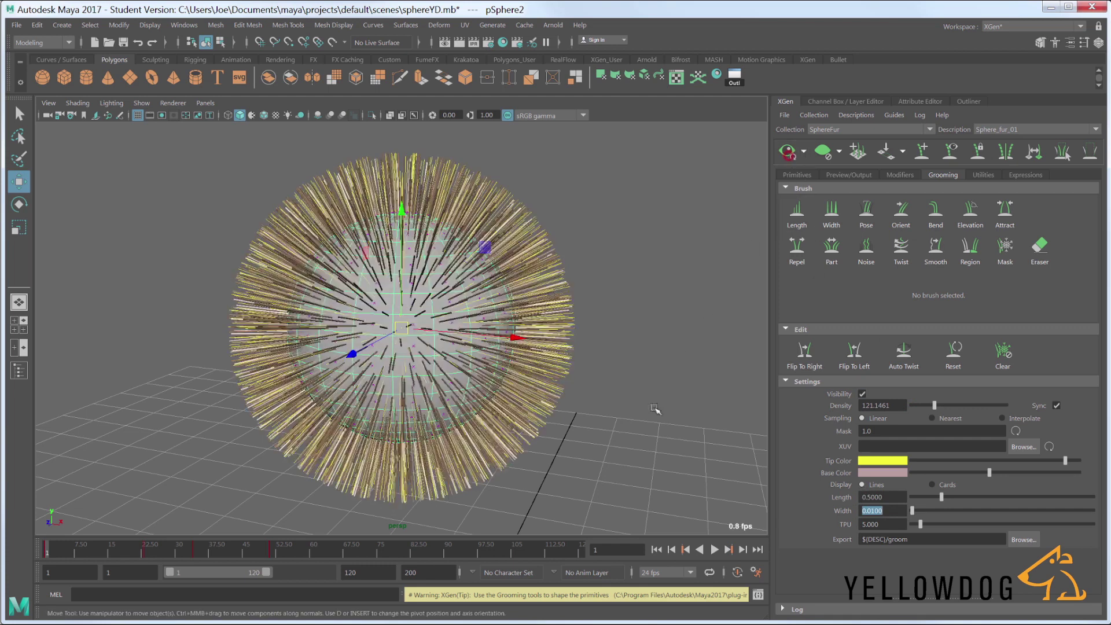
drag(894, 405, 822, 401)
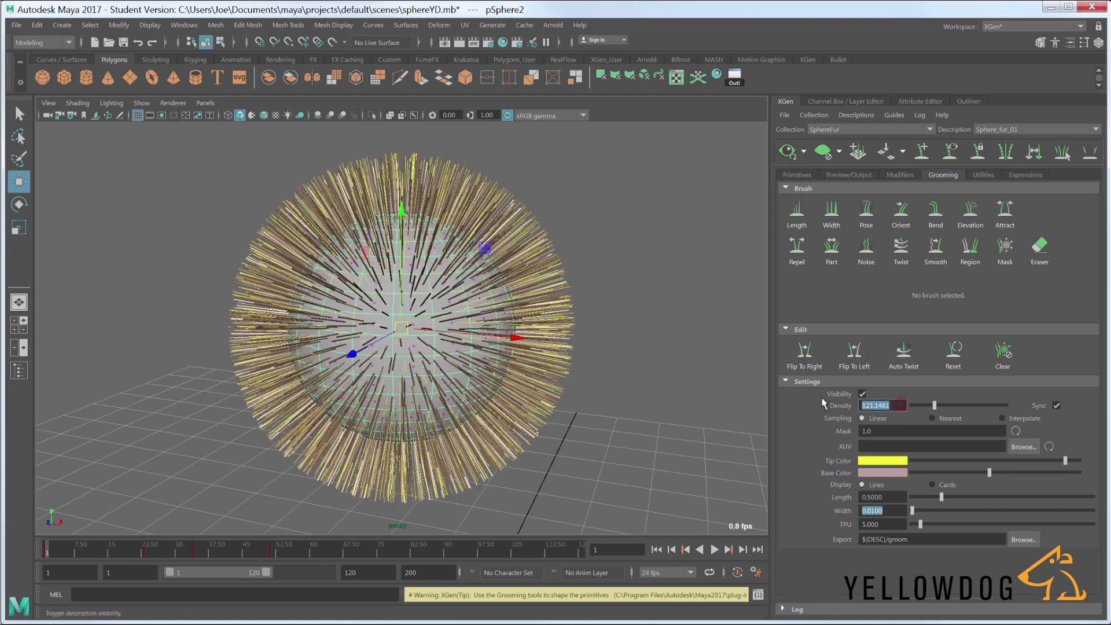
text(1000)
key(Return)
Step: Deselect the sphere and turn off the groom's visibility so only the generated fur shows
alt+drag(496, 365, 527, 354)
alt+right_drag(464, 330, 497, 333)
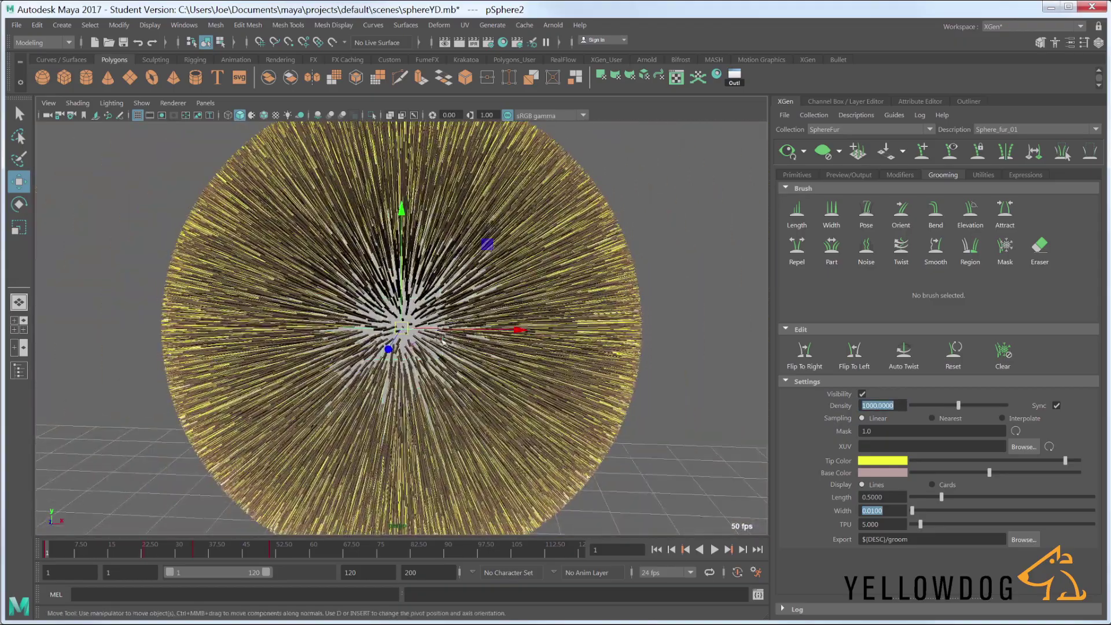
alt+drag(602, 341, 636, 344)
click(689, 326)
click(535, 343)
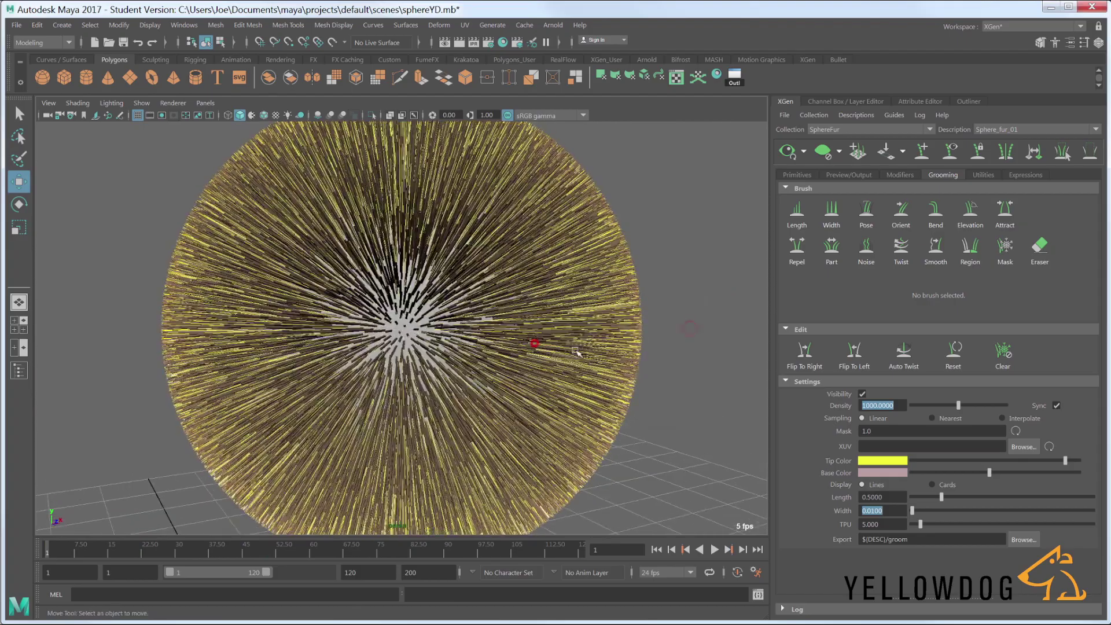
click(862, 394)
mouse_move(532, 351)
alt+mouse_down()
mouse_move(558, 349)
mouse_move(513, 350)
mouse_move(531, 350)
alt+mouse_up()
alt+right_drag(531, 349, 452, 341)
mouse_move(469, 341)
alt+mouse_down()
mouse_move(494, 345)
mouse_move(457, 341)
alt+mouse_up()
alt+right_drag(456, 340, 502, 341)
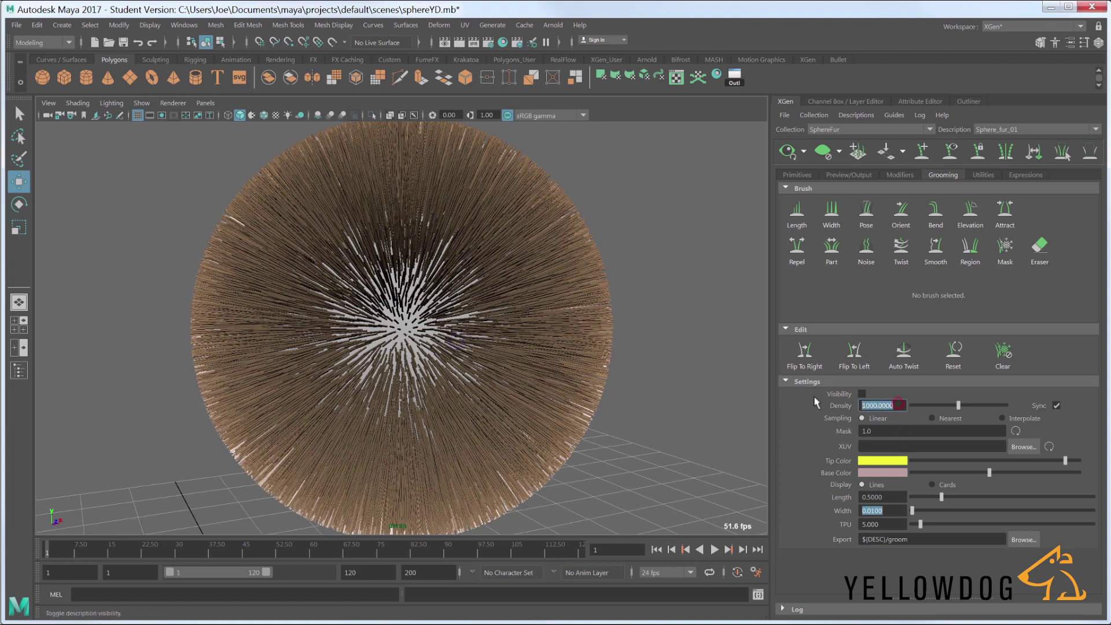
Step: Set the groom density to 1200 and lengthen the fur to about 0.70, leaving the groom guides hidden
text(1200)
key(Return)
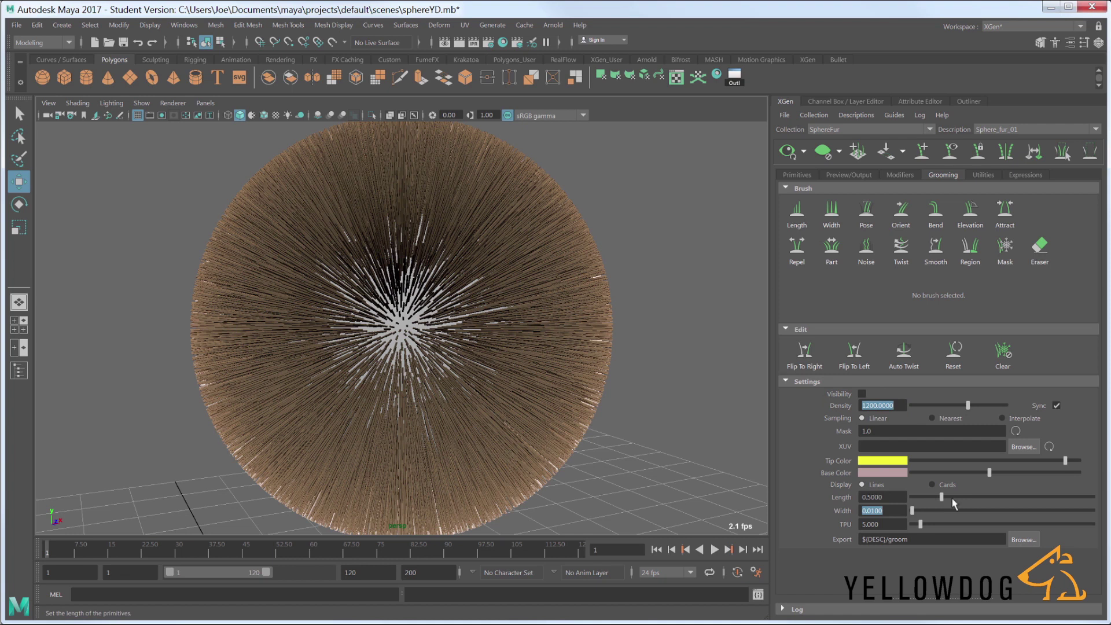
click(862, 394)
drag(951, 502, 954, 501)
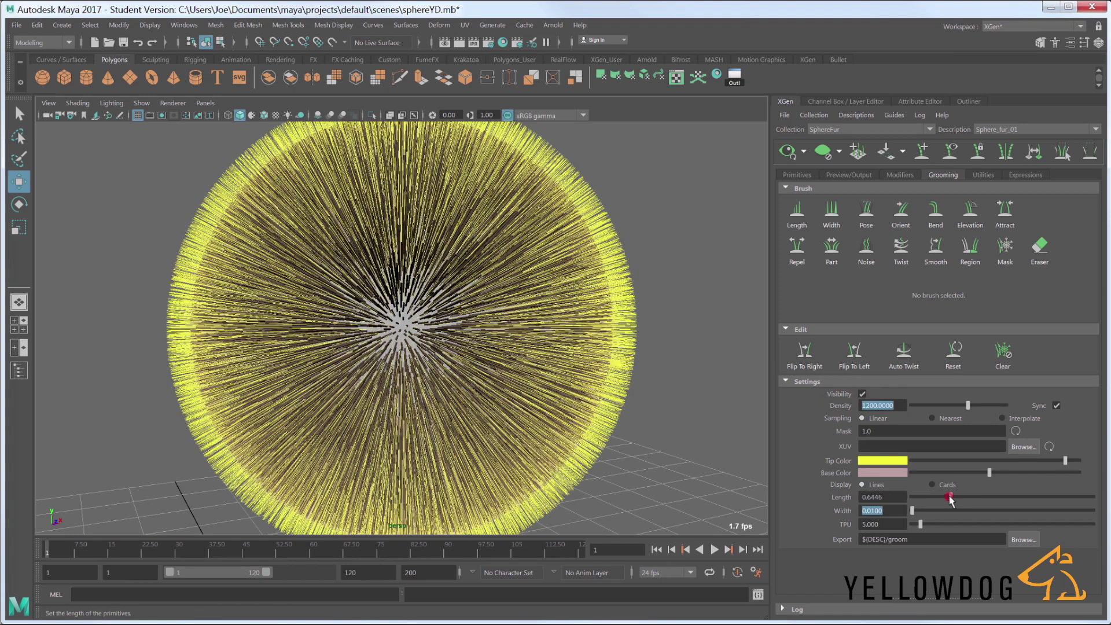
alt+drag(573, 387, 621, 400)
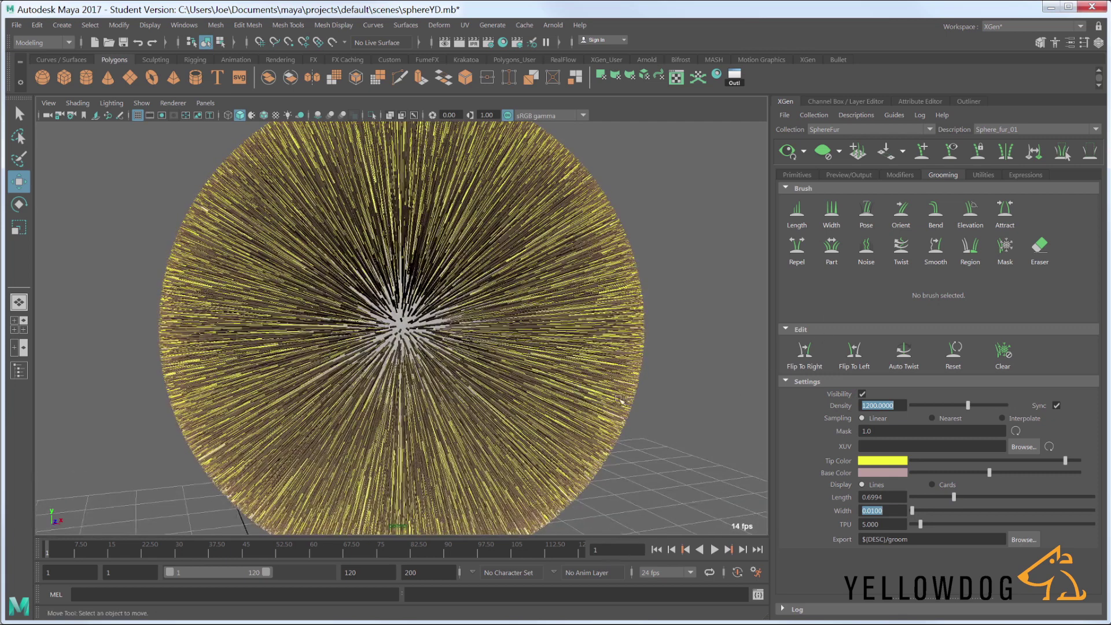
click(862, 394)
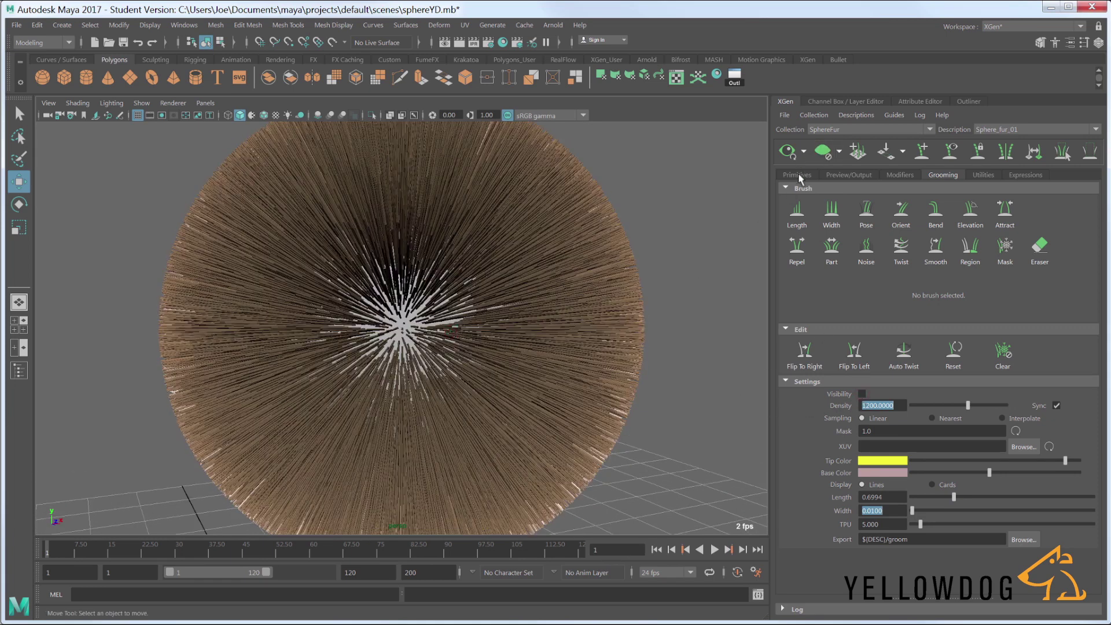
Step: Set the spline primitives' Taper to about 0.66 in the primitive attributes
click(797, 175)
scroll(825, 432, down, 3)
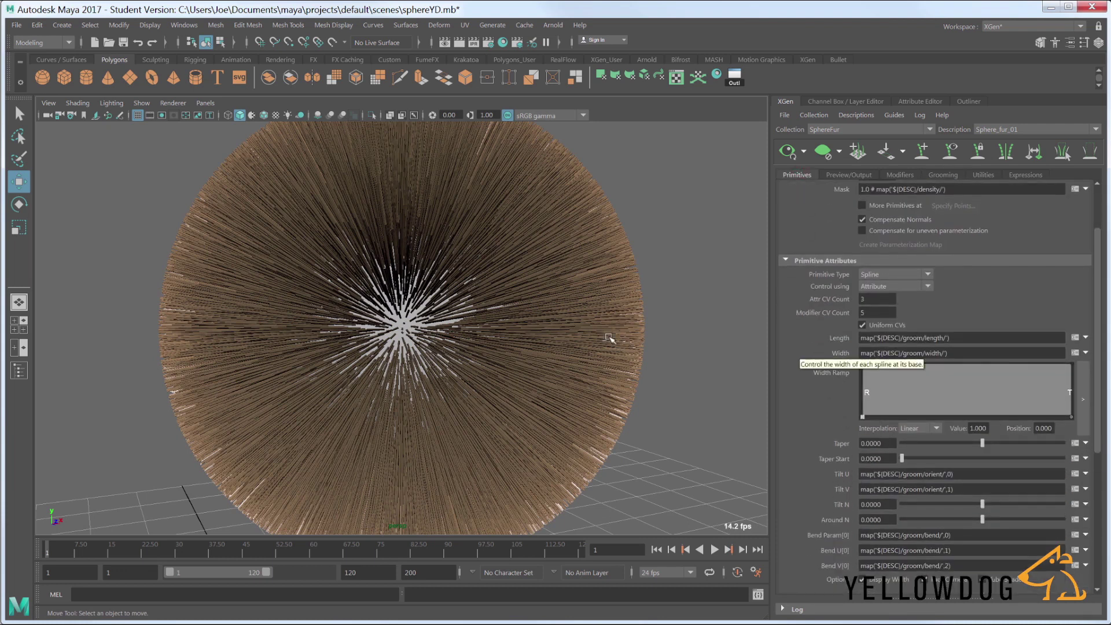
alt+right_drag(624, 337, 705, 336)
alt+right_drag(588, 330, 712, 333)
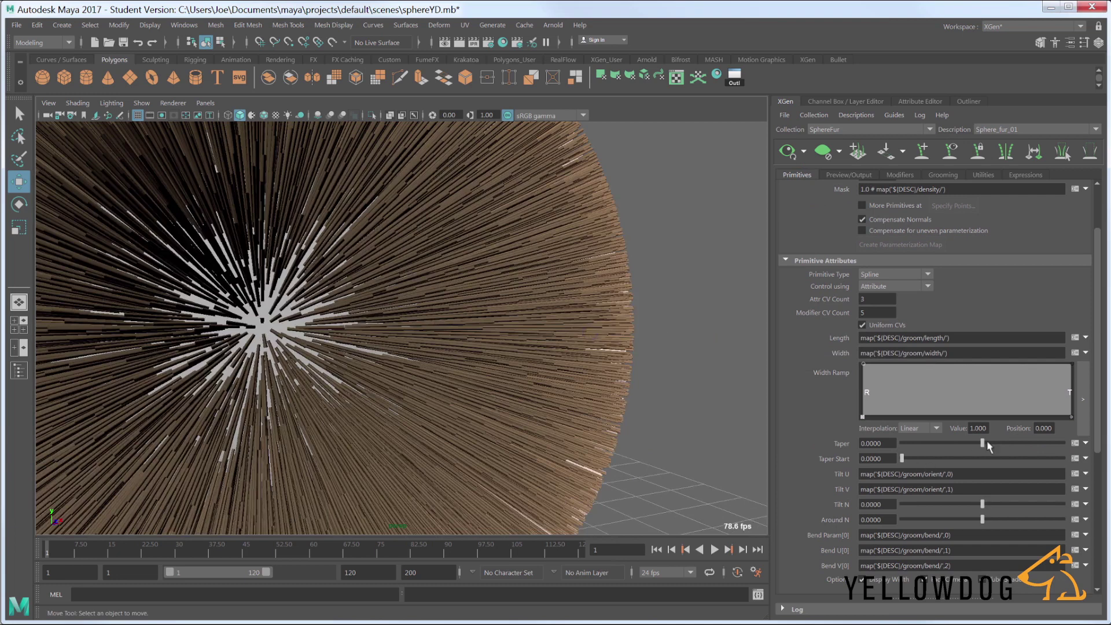
drag(988, 444, 1031, 444)
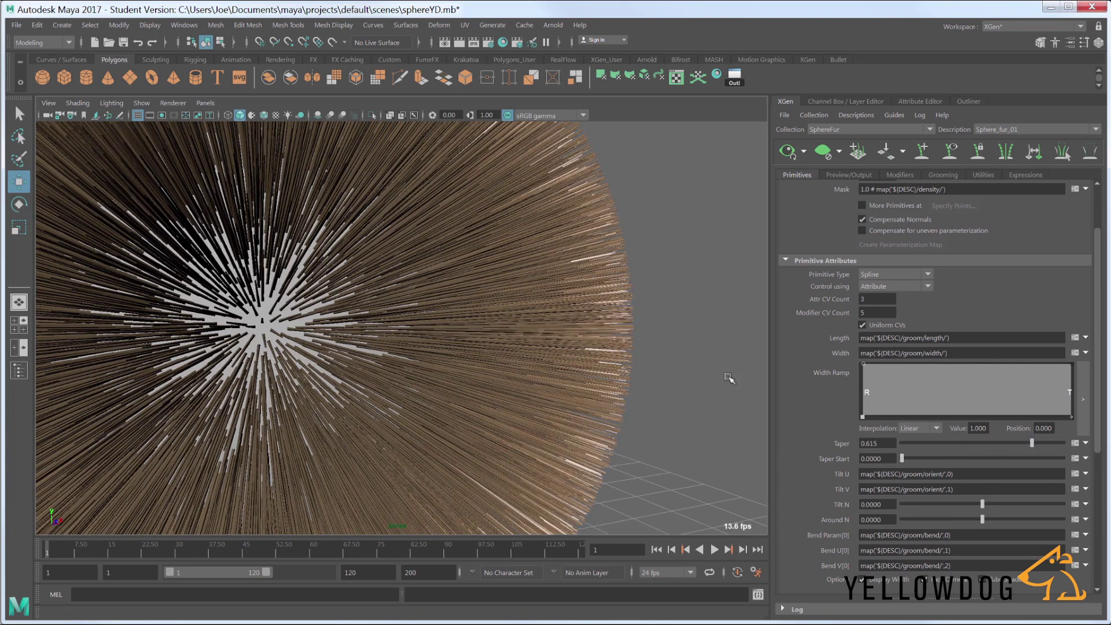
alt+right_drag(607, 312, 690, 308)
alt+middle_drag(689, 308, 607, 313)
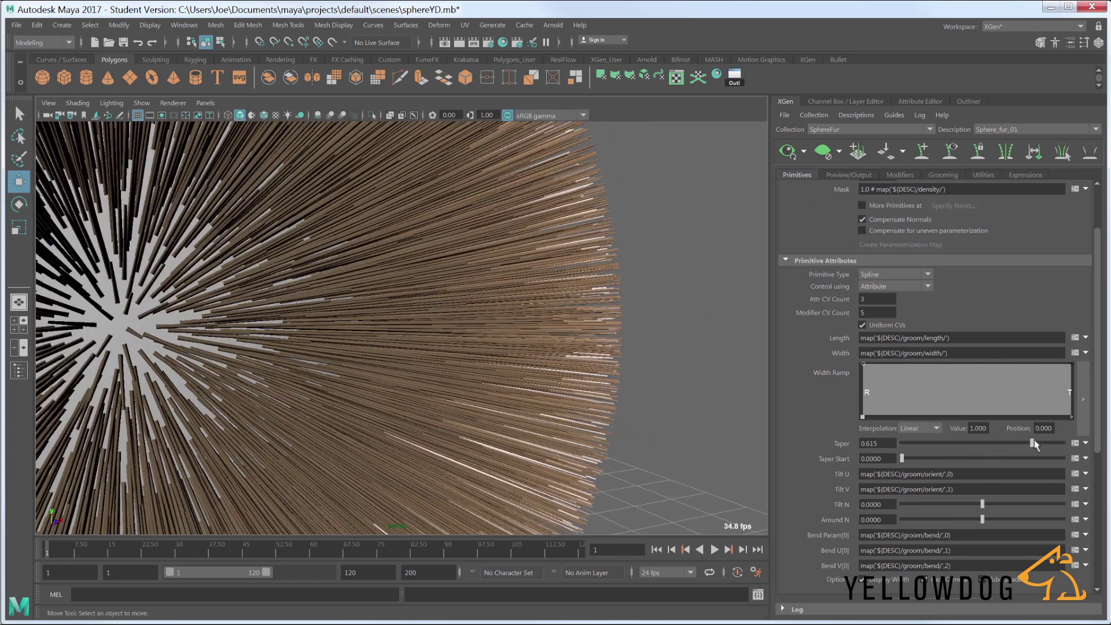
drag(1034, 443, 1035, 441)
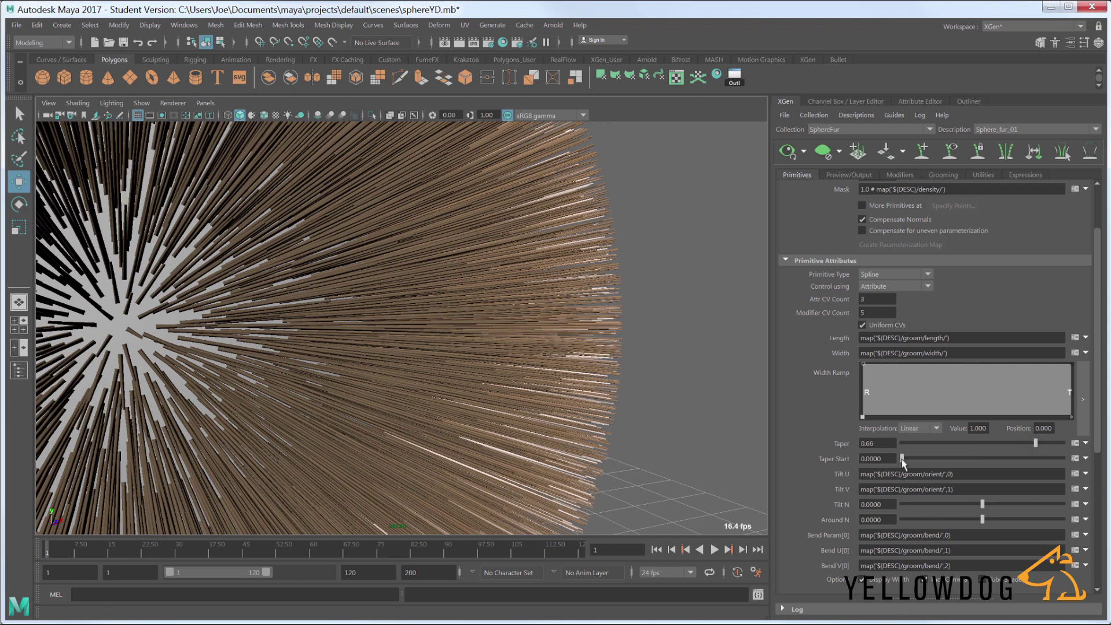
Step: Set the splines' Taper Start to about 0.555 and refresh the fur preview over the whole sphere
drag(925, 458, 991, 458)
alt+right_drag(607, 348, 397, 332)
alt+middle_drag(397, 333, 534, 316)
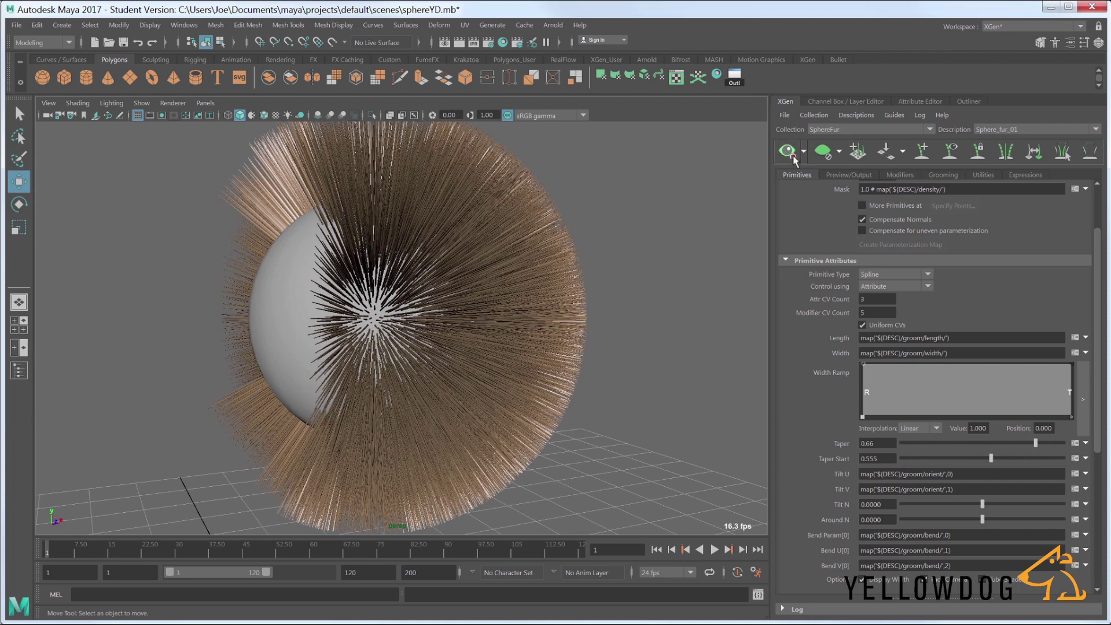
alt+drag(516, 349, 501, 344)
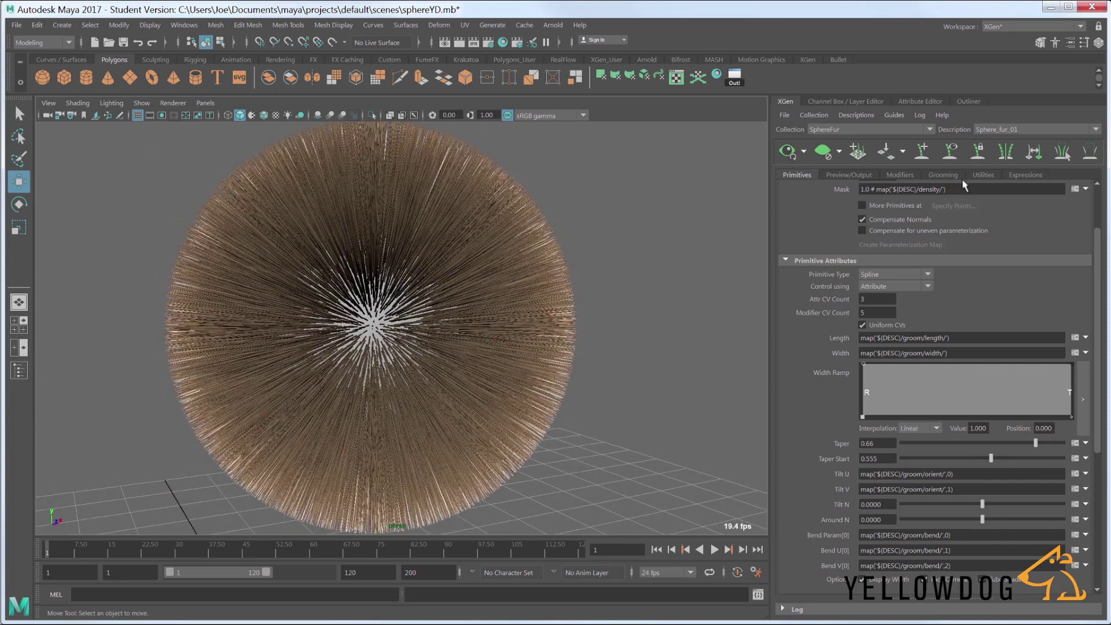
Step: Choose the Pose grooming brush and raise its Orientation to about 0.995 and Bend to about 0.971
click(952, 175)
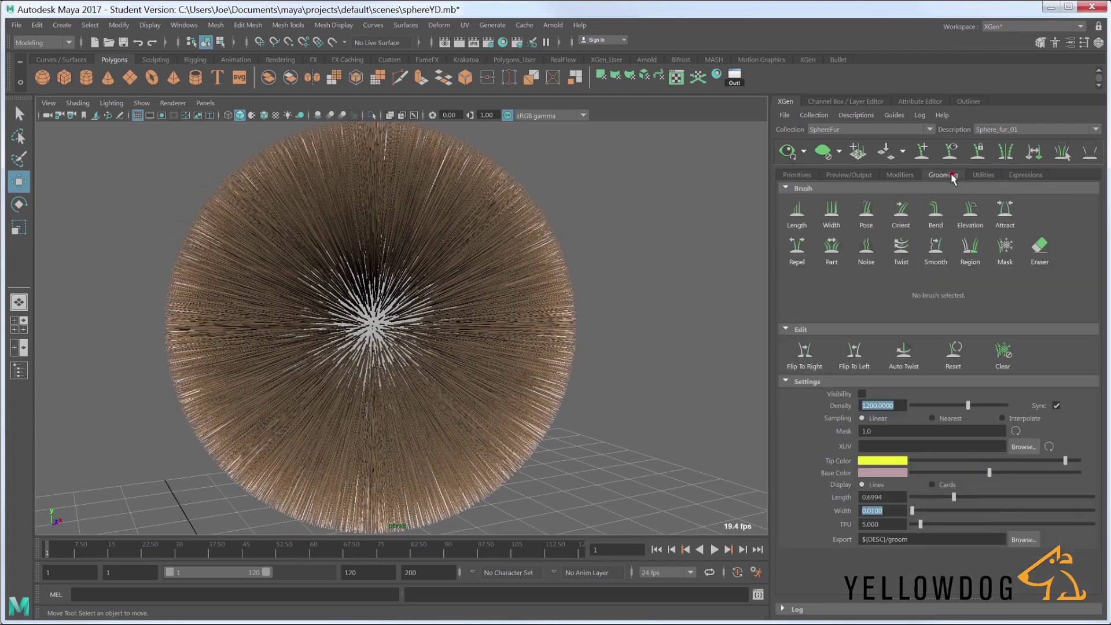
click(871, 218)
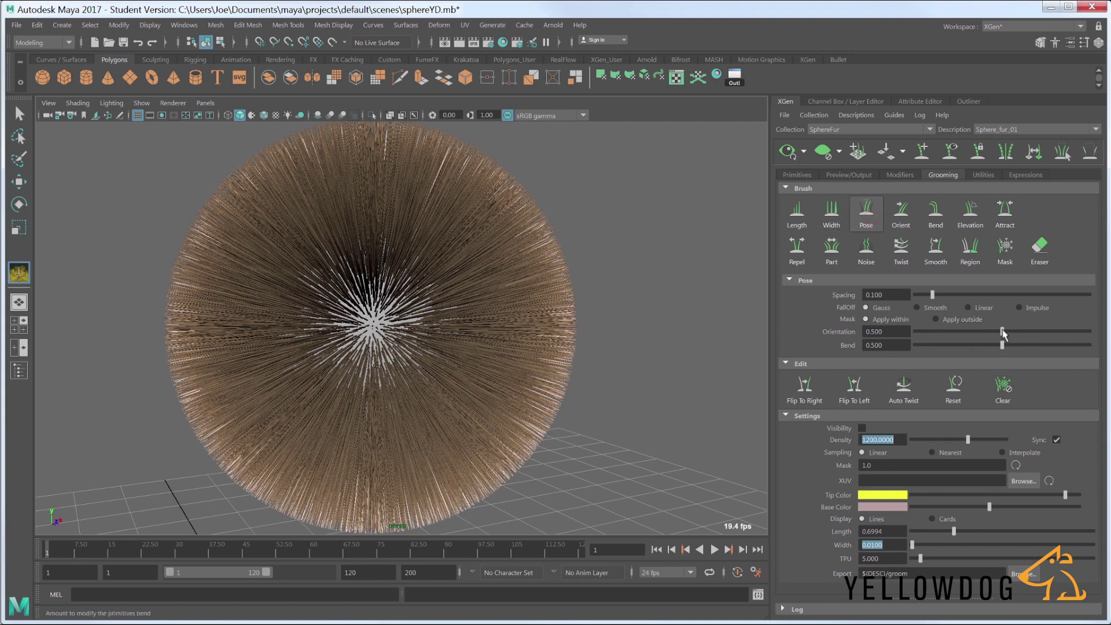
drag(1010, 334, 1088, 332)
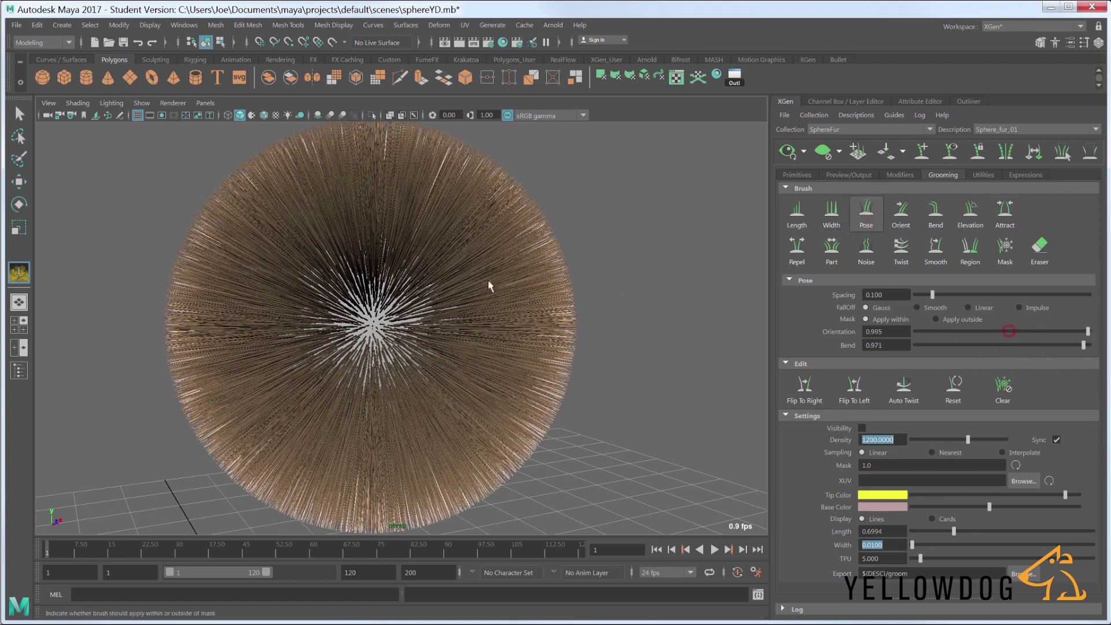
Step: Turn the groom Visibility back on and comb the fur over the front of the sphere with the Pose brush
alt+drag(487, 281, 454, 301)
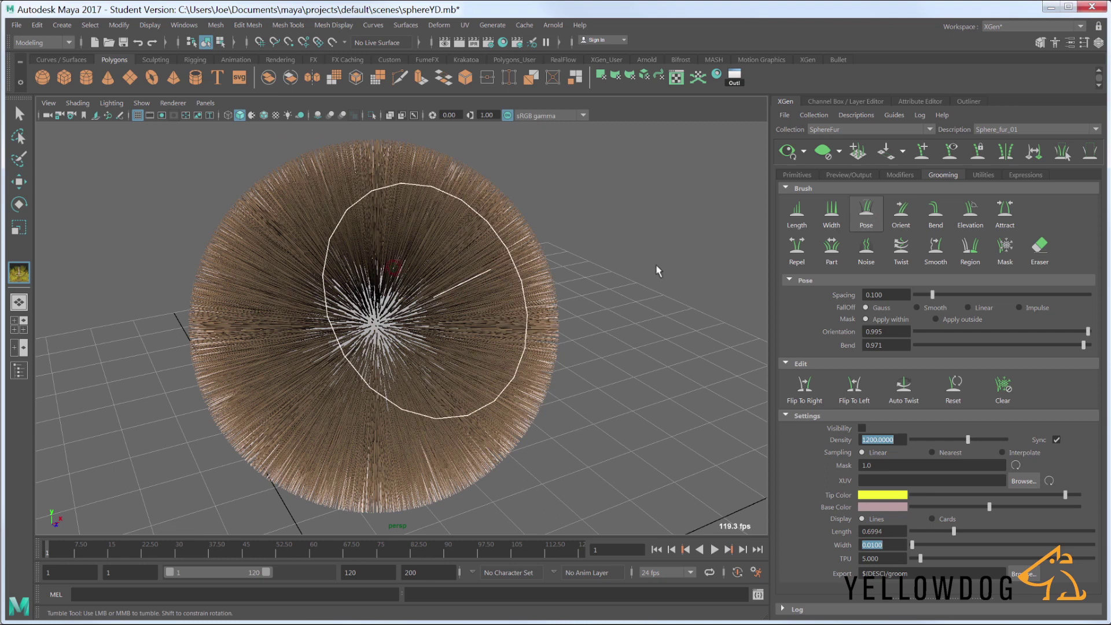
click(845, 174)
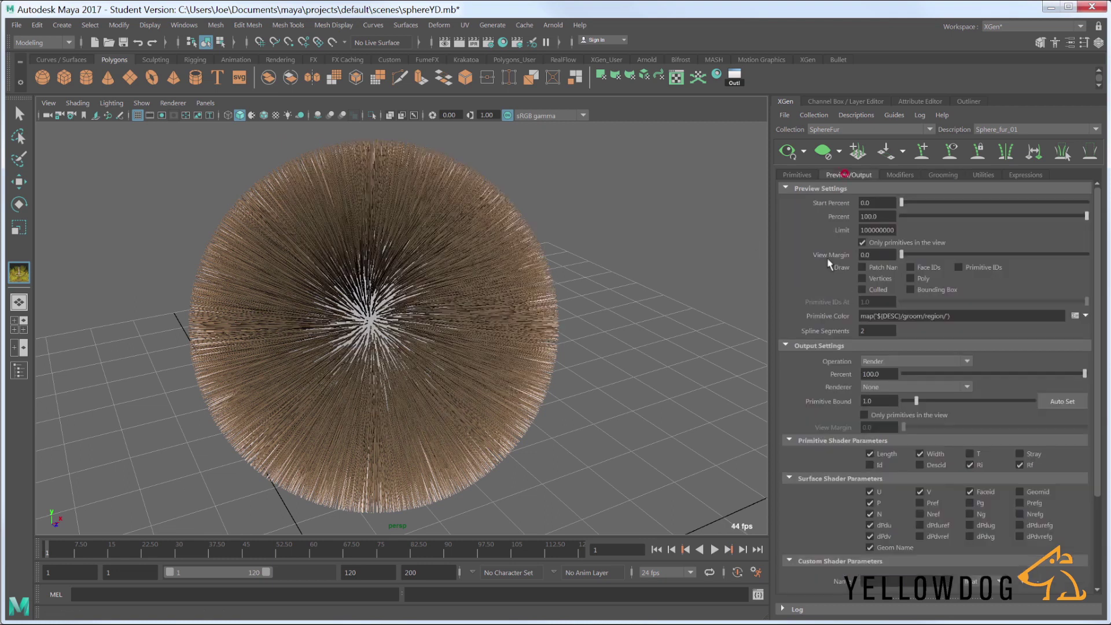
click(933, 175)
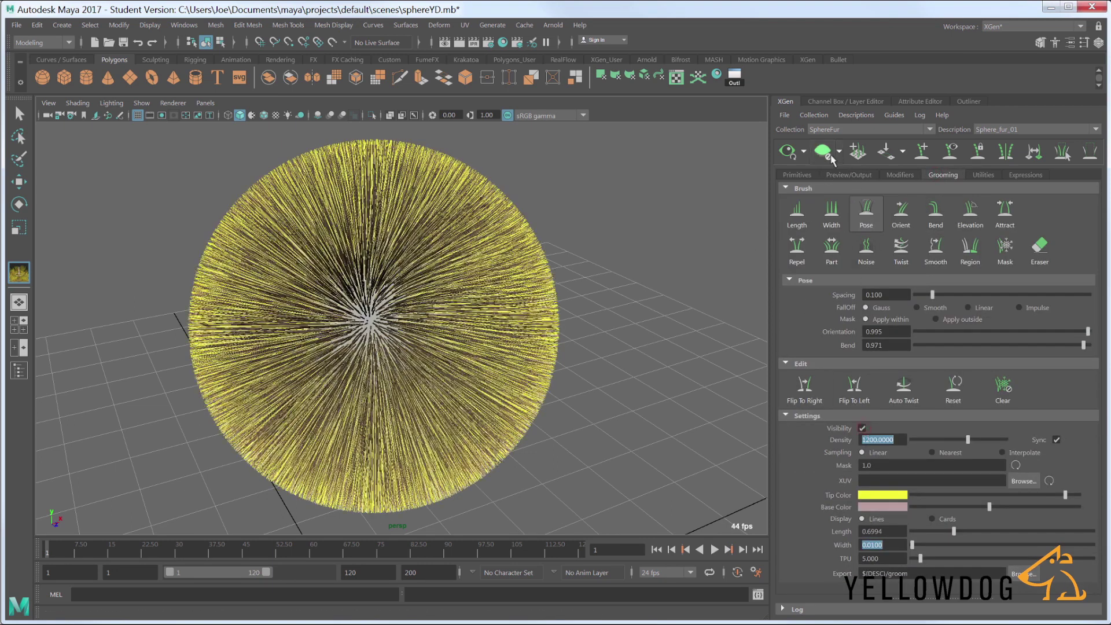
mouse_move(509, 312)
alt+mouse_down()
mouse_move(456, 329)
mouse_move(377, 268)
mouse_move(432, 312)
alt+mouse_up()
drag(347, 301, 295, 315)
drag(336, 267, 391, 336)
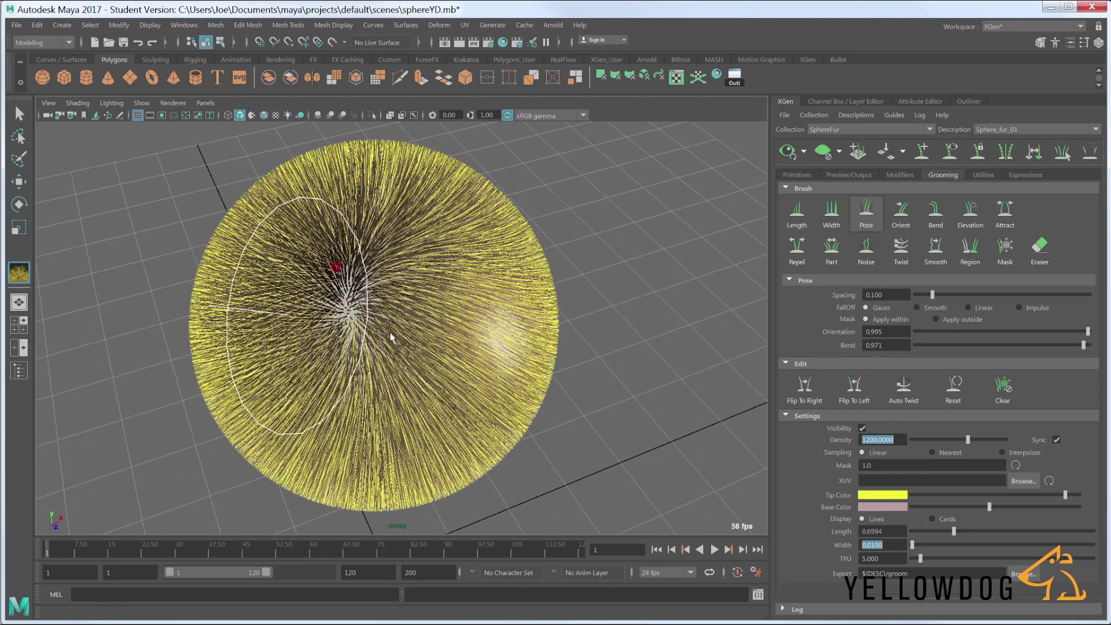
Step: Disable automatic preview updating and keep combing the fur around the sphere with the Pose brush
click(804, 152)
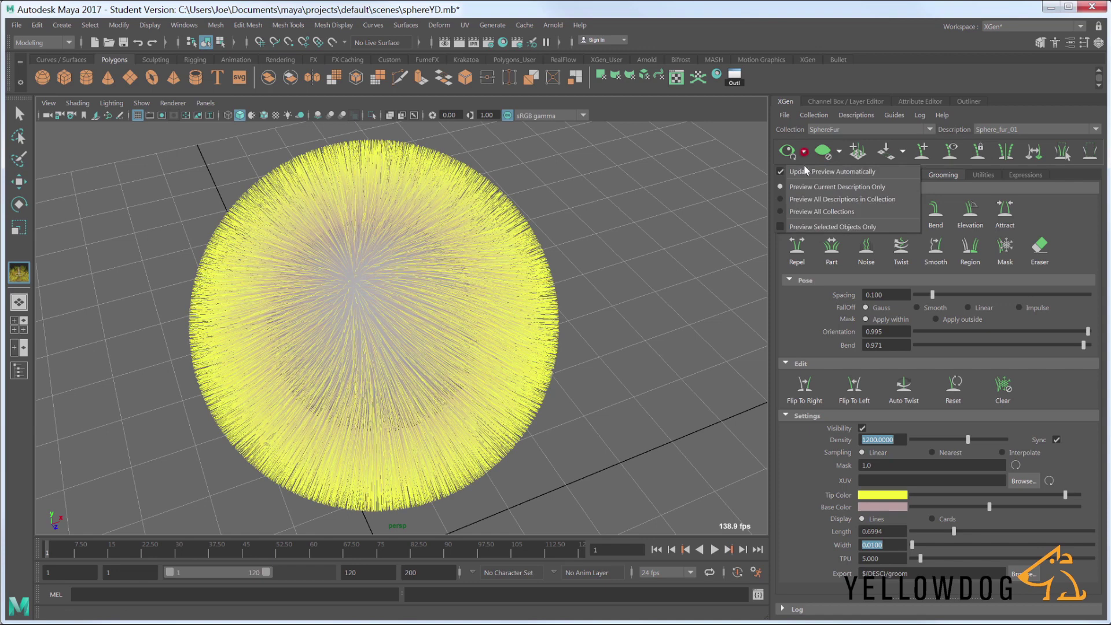
click(805, 171)
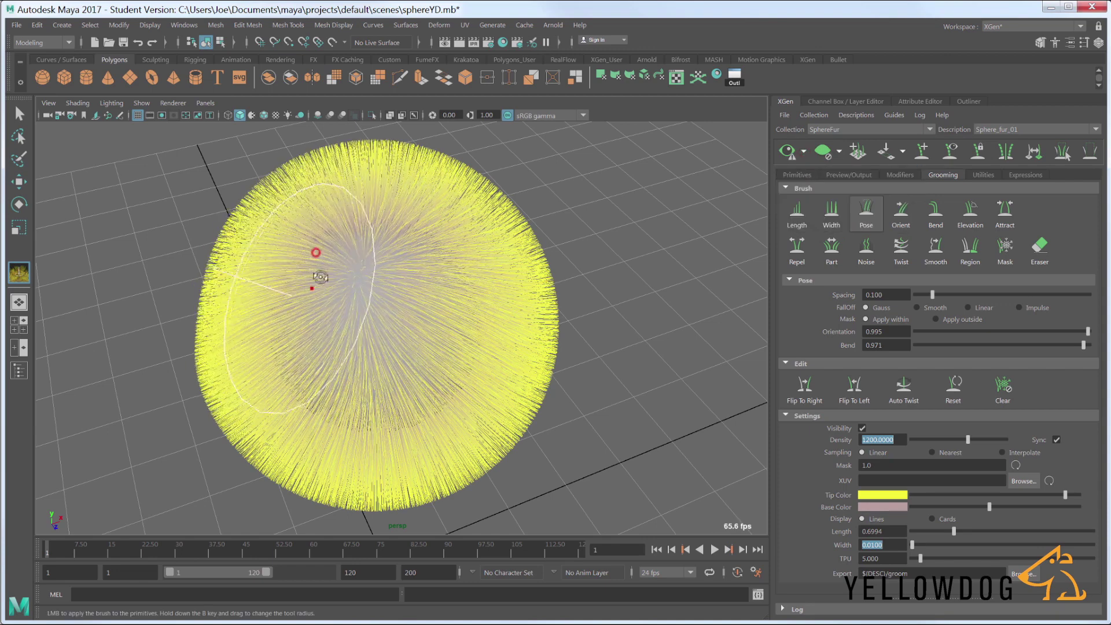
mouse_move(318, 280)
alt+mouse_down()
mouse_move(320, 255)
mouse_move(374, 282)
mouse_move(320, 282)
mouse_move(379, 261)
alt+mouse_up()
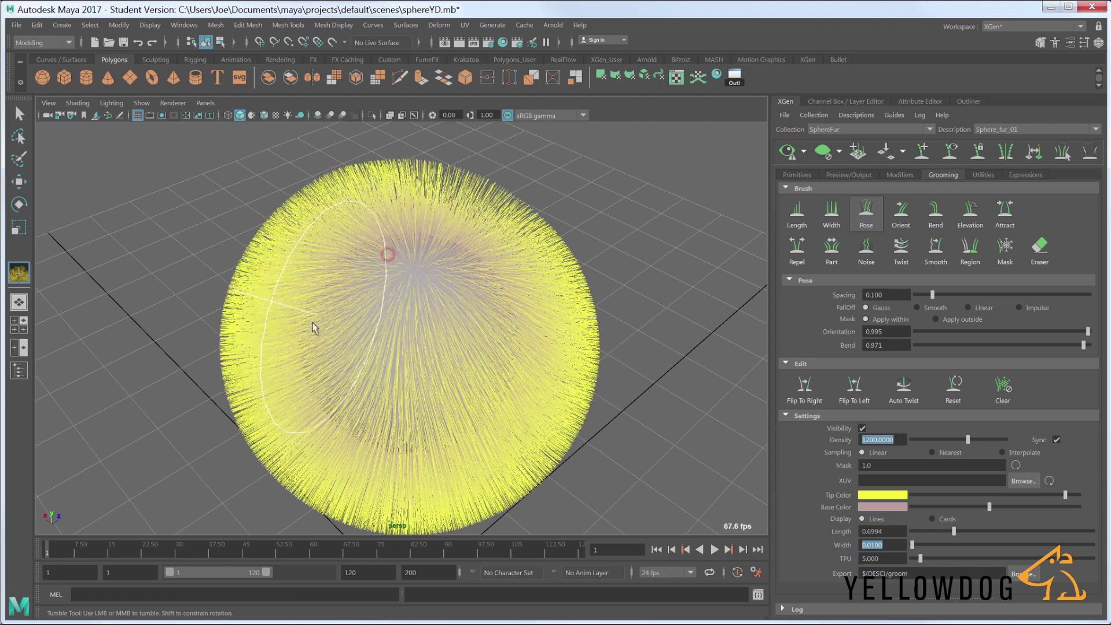
alt+drag(284, 303, 340, 316)
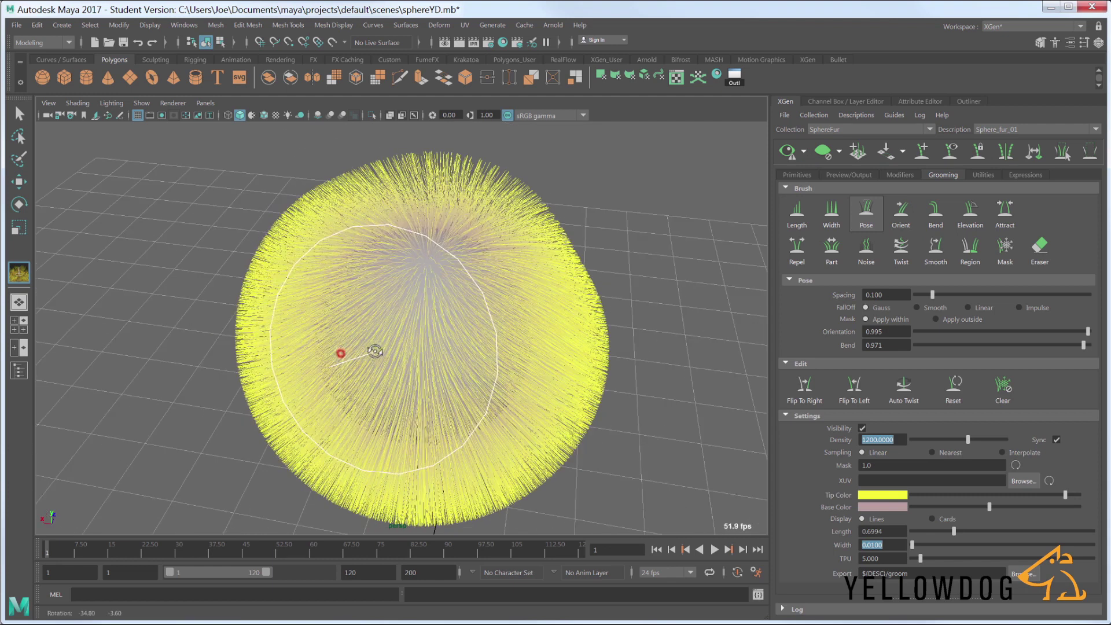
mouse_move(494, 333)
alt+mouse_down()
mouse_move(407, 307)
mouse_move(422, 289)
mouse_move(453, 329)
mouse_move(415, 332)
mouse_move(357, 242)
mouse_move(391, 294)
mouse_move(364, 273)
mouse_move(293, 322)
mouse_move(318, 364)
mouse_move(375, 384)
mouse_move(440, 316)
mouse_move(454, 266)
mouse_move(417, 251)
mouse_move(452, 267)
mouse_move(444, 366)
mouse_move(475, 339)
mouse_move(397, 311)
mouse_move(427, 337)
mouse_move(382, 327)
mouse_move(408, 336)
mouse_move(424, 318)
alt+mouse_up()
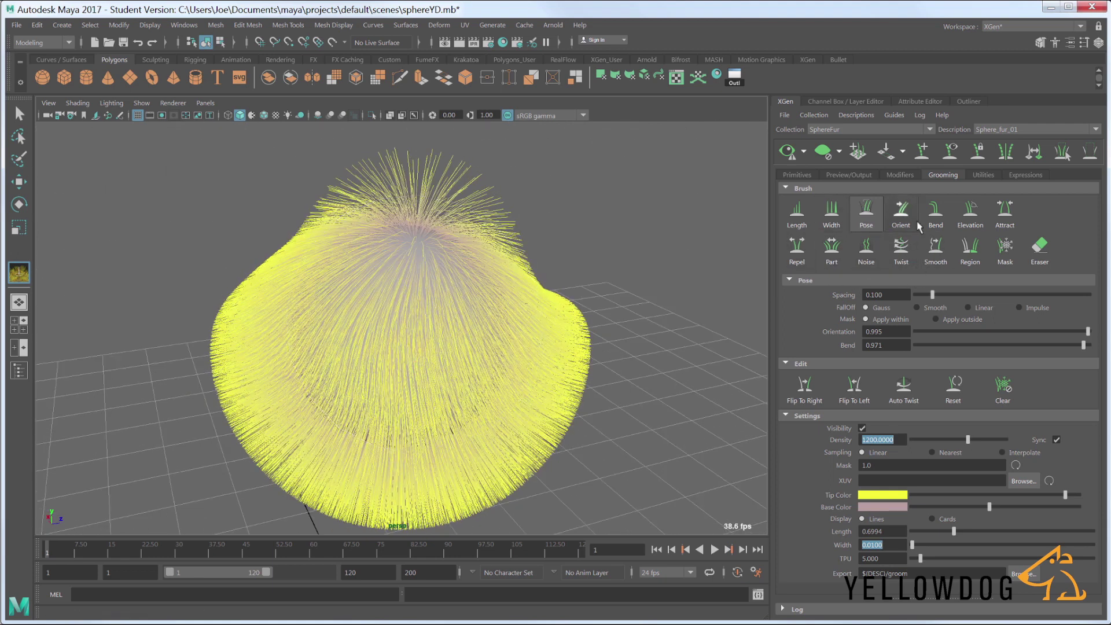
Step: Choose the Bend grooming brush and bend the fur on the sphere's upper half
click(936, 214)
mouse_move(426, 249)
alt+mouse_down()
mouse_move(454, 255)
mouse_move(447, 299)
alt+mouse_up()
alt+middle_drag(447, 300, 459, 270)
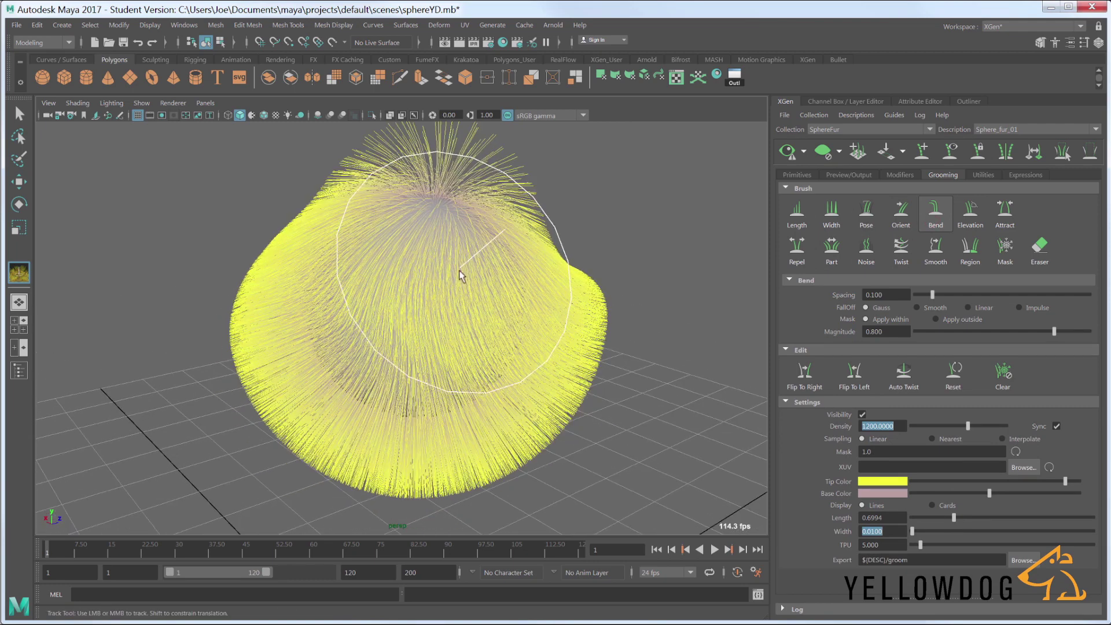
alt+drag(462, 276, 405, 255)
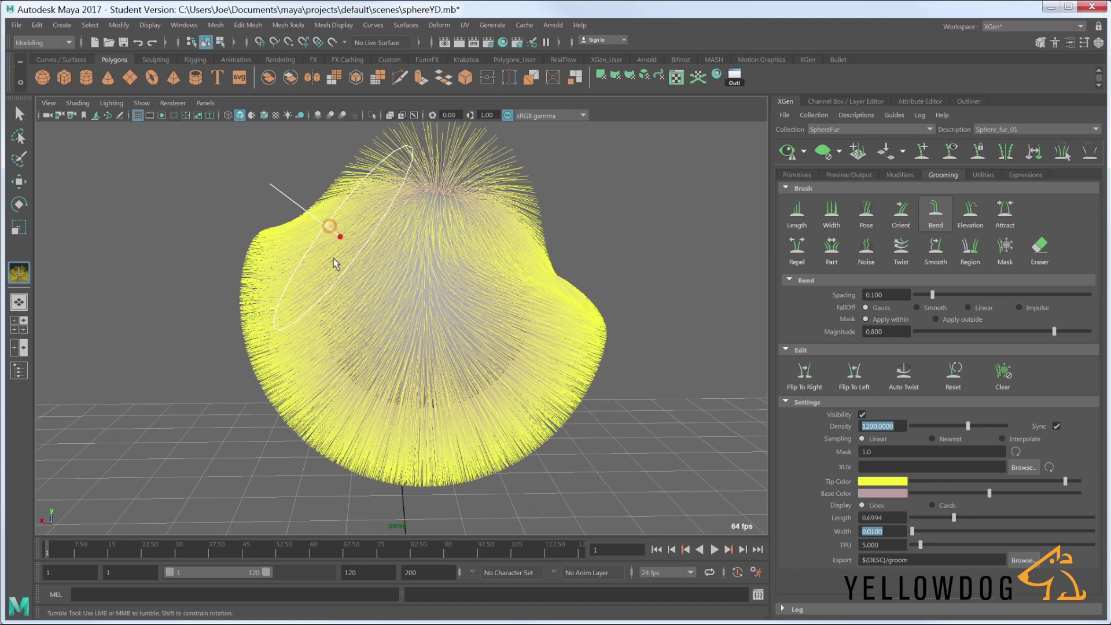
drag(334, 259, 315, 281)
drag(340, 238, 313, 283)
mouse_move(365, 253)
alt+mouse_down()
mouse_move(397, 255)
mouse_move(323, 267)
mouse_move(347, 284)
mouse_move(383, 282)
mouse_move(315, 325)
mouse_move(328, 336)
mouse_move(330, 318)
mouse_move(393, 282)
mouse_move(442, 280)
mouse_move(345, 280)
mouse_move(330, 303)
mouse_move(382, 308)
mouse_move(343, 331)
mouse_move(629, 319)
mouse_move(755, 261)
alt+mouse_up()
Step: Refresh the XGen fur preview and turn off the groom Visibility
click(796, 153)
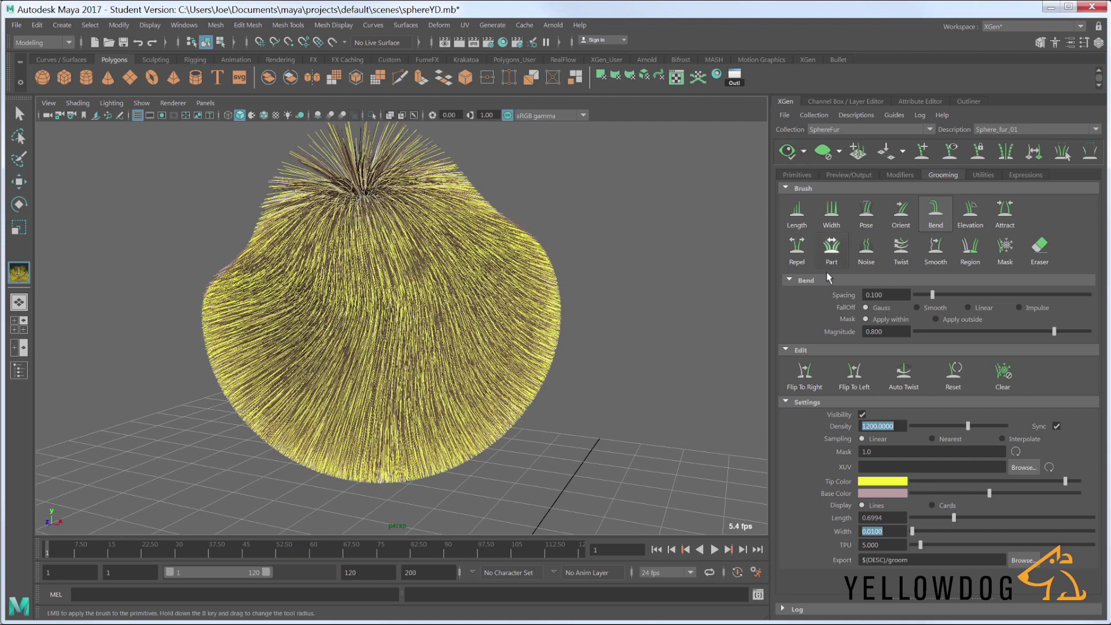
click(862, 415)
mouse_move(478, 310)
alt+mouse_down()
mouse_move(574, 316)
mouse_move(457, 318)
alt+mouse_up()
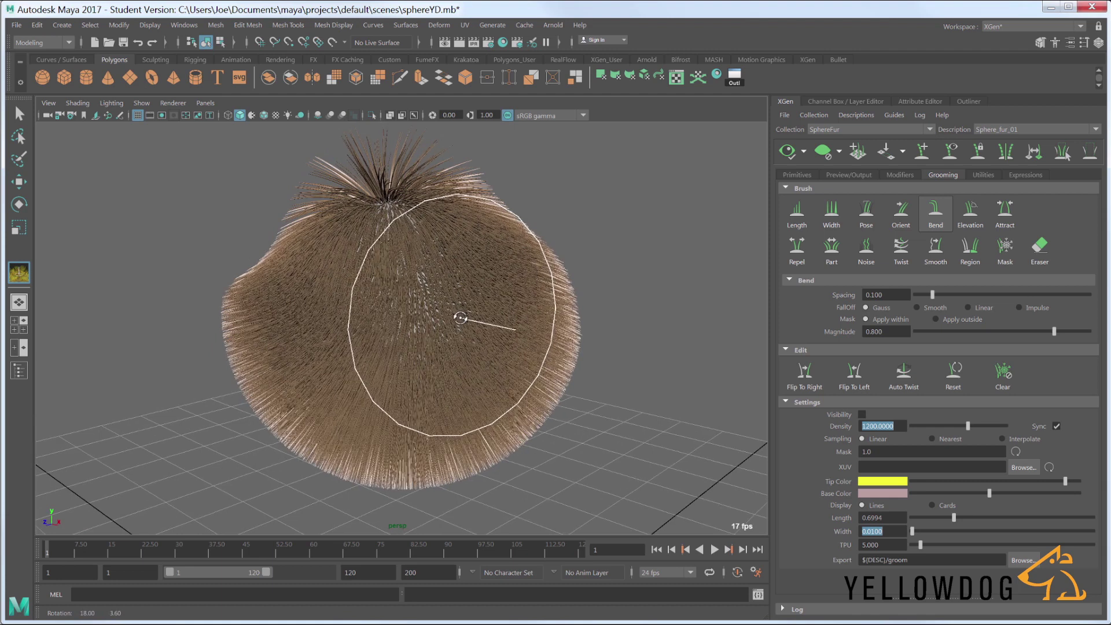
Step: Add a Noise modifier to the fur description
click(898, 175)
click(1071, 204)
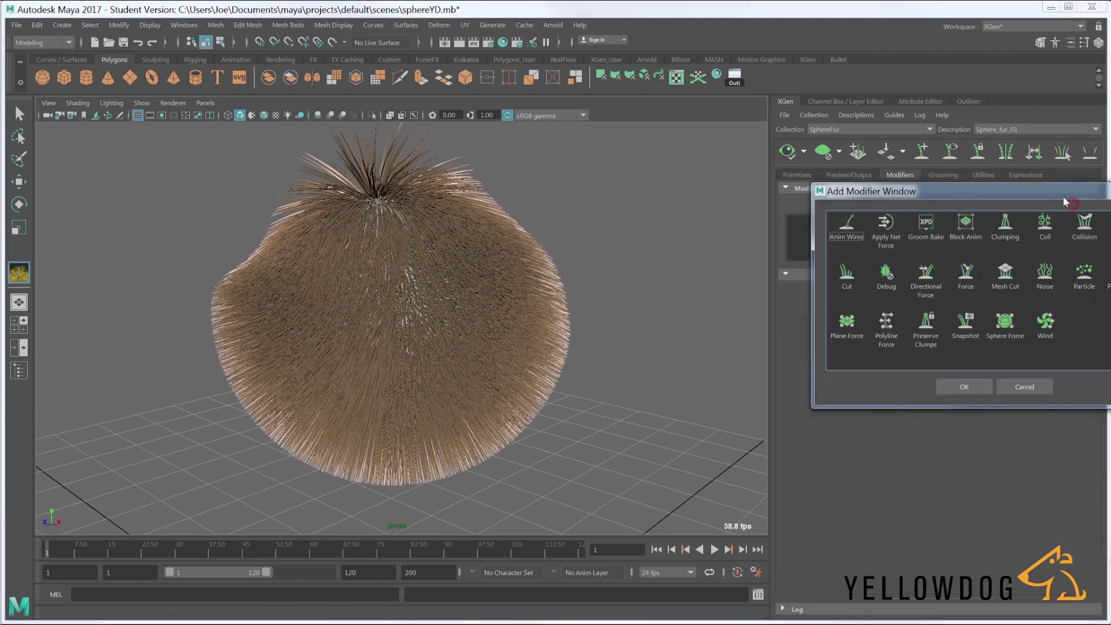
drag(1064, 196, 782, 187)
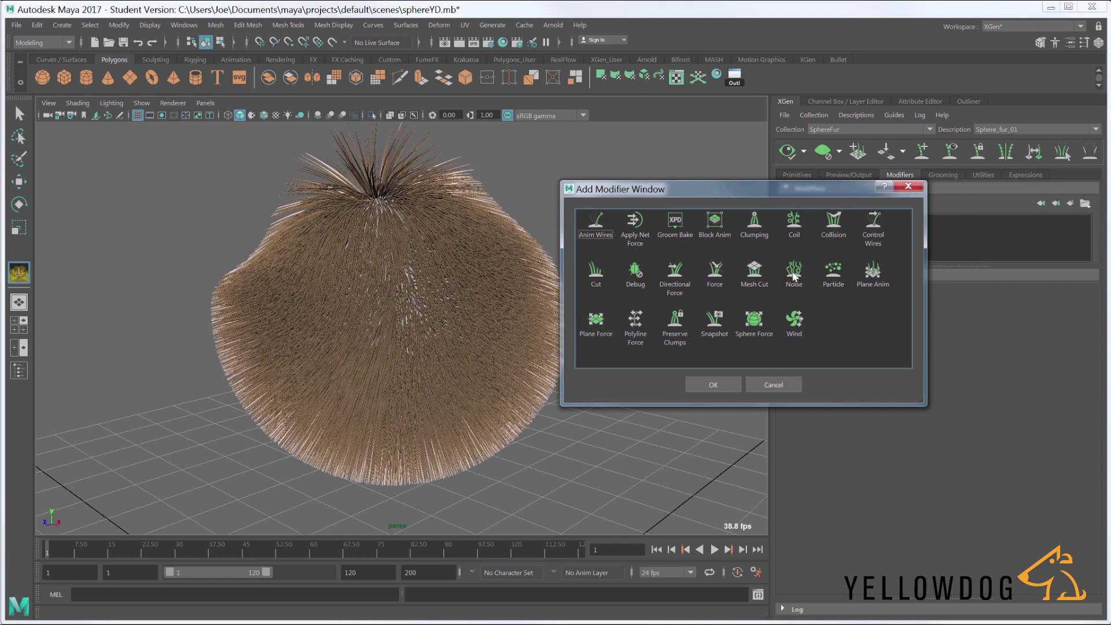
click(713, 385)
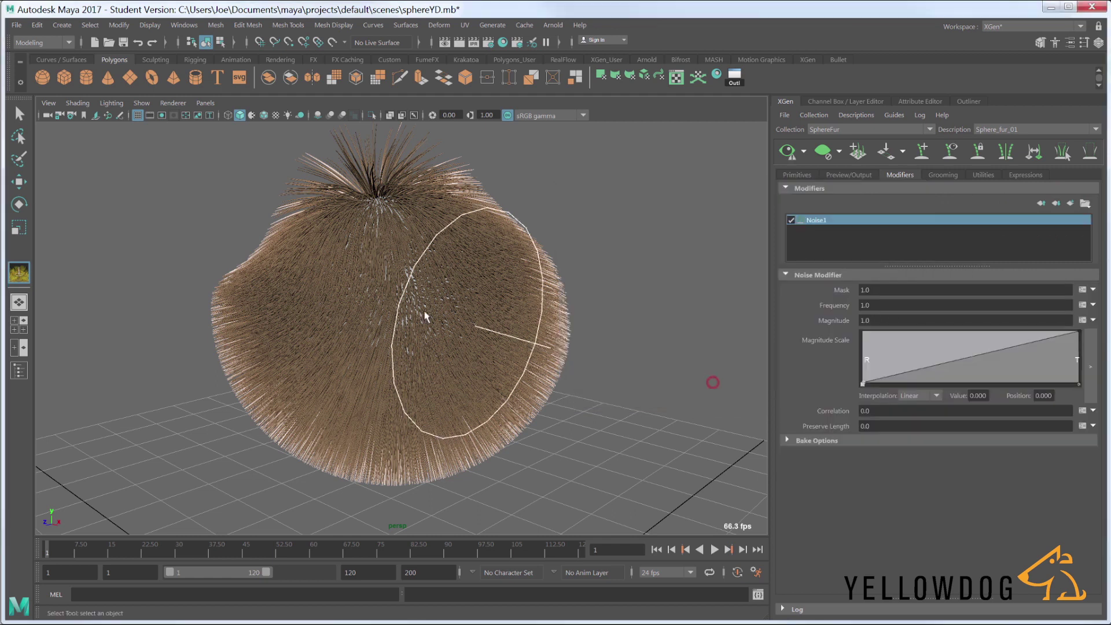
Step: Re-enable automatic preview updating and inspect the noise on the fur
scroll(431, 275, up, 1)
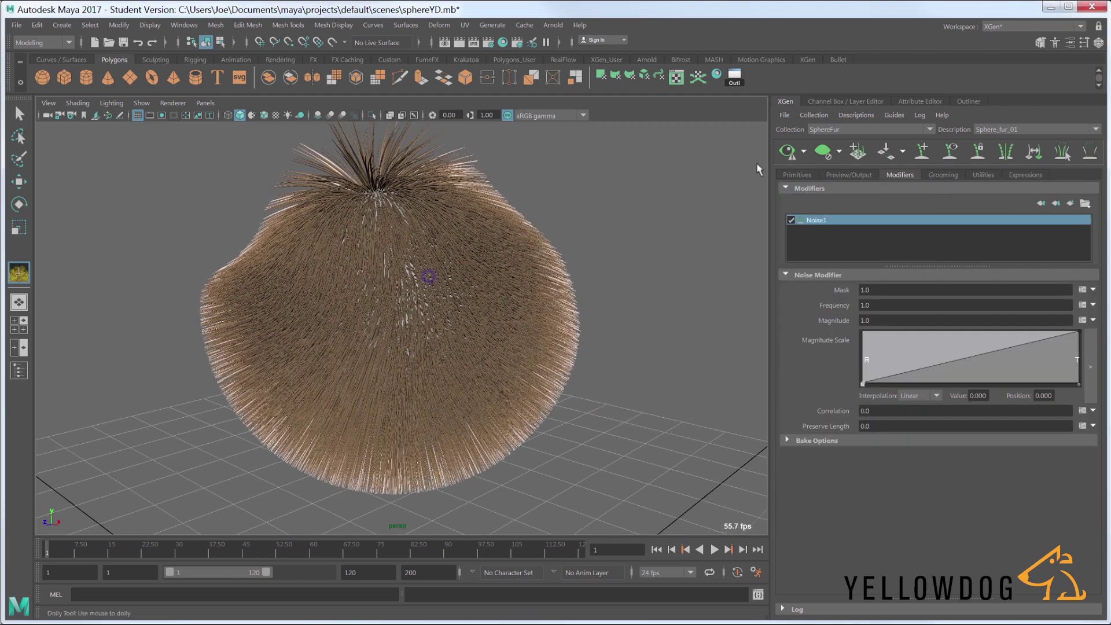
click(803, 153)
click(798, 169)
mouse_move(425, 290)
alt+right_down()
mouse_move(466, 289)
mouse_move(439, 290)
alt+right_up()
alt+drag(440, 290, 471, 293)
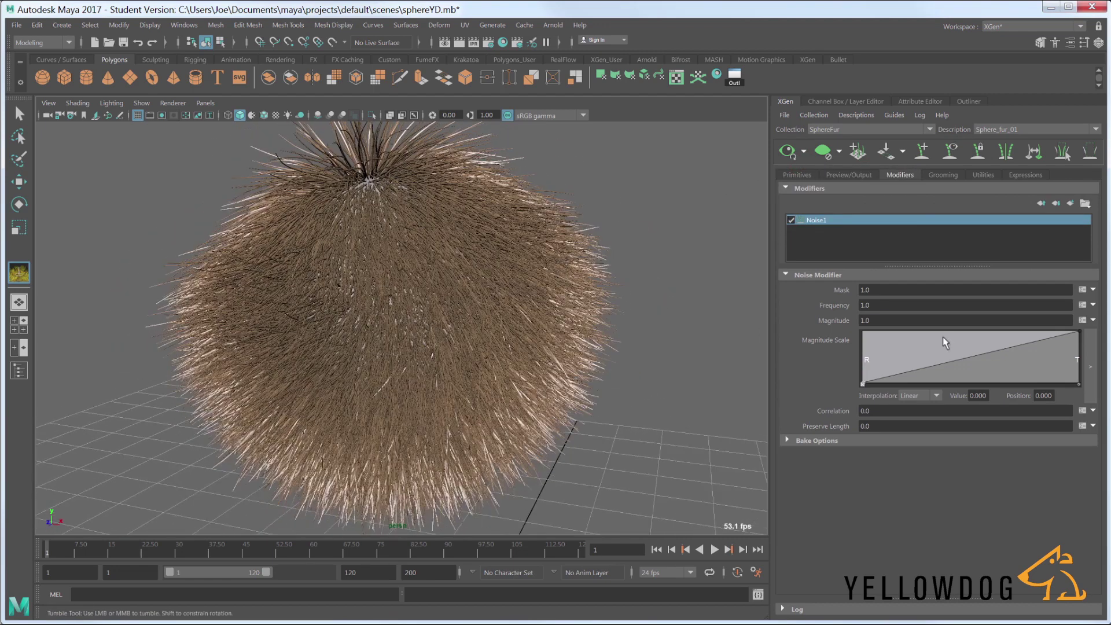
Step: Try a Frequency of 0.2 on the Noise modifier and return it to 1
click(881, 302)
alt+right_drag(279, 293, 497, 302)
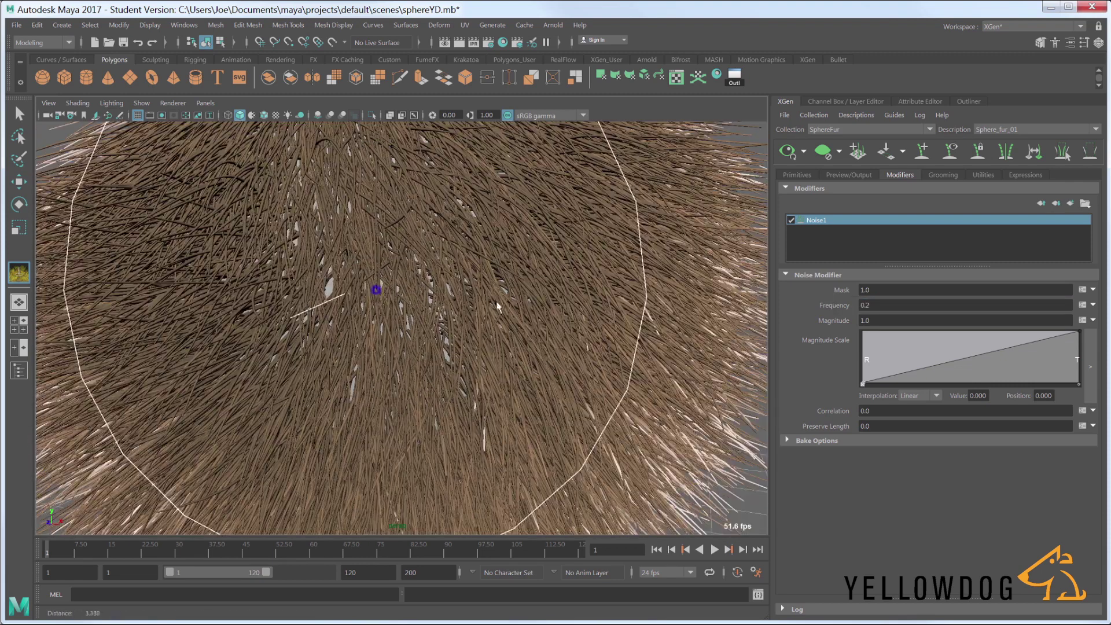
double_click(866, 305)
text(1)
key(Return)
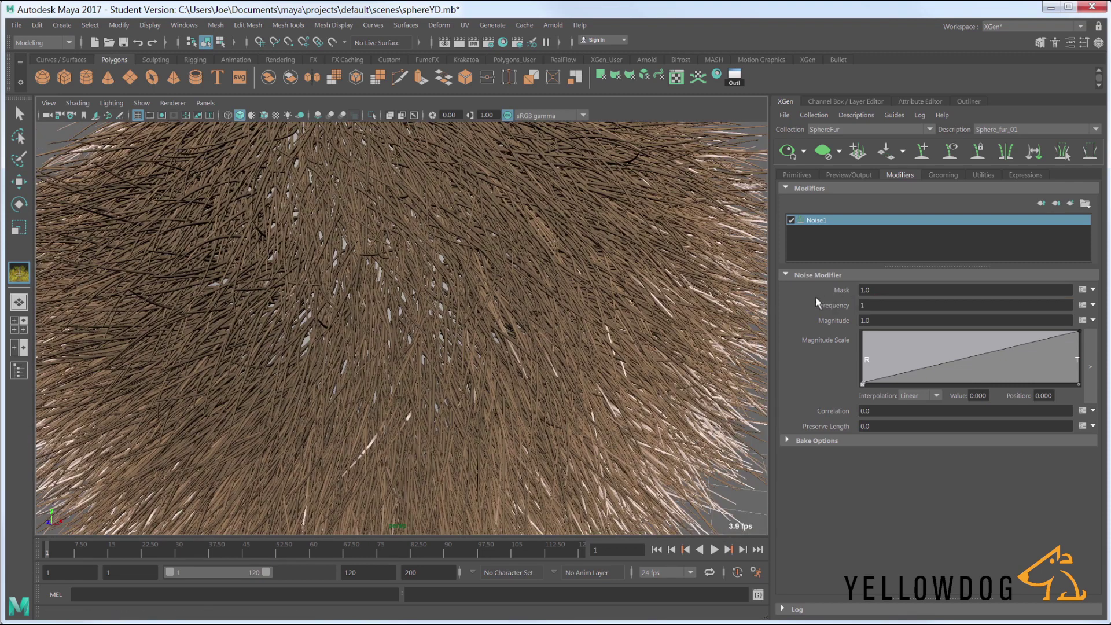
Step: Flatten the noise Magnitude Scale ramp to about 0.456 at both the root and the tip
alt+right_drag(642, 316, 539, 316)
alt+drag(538, 315, 579, 330)
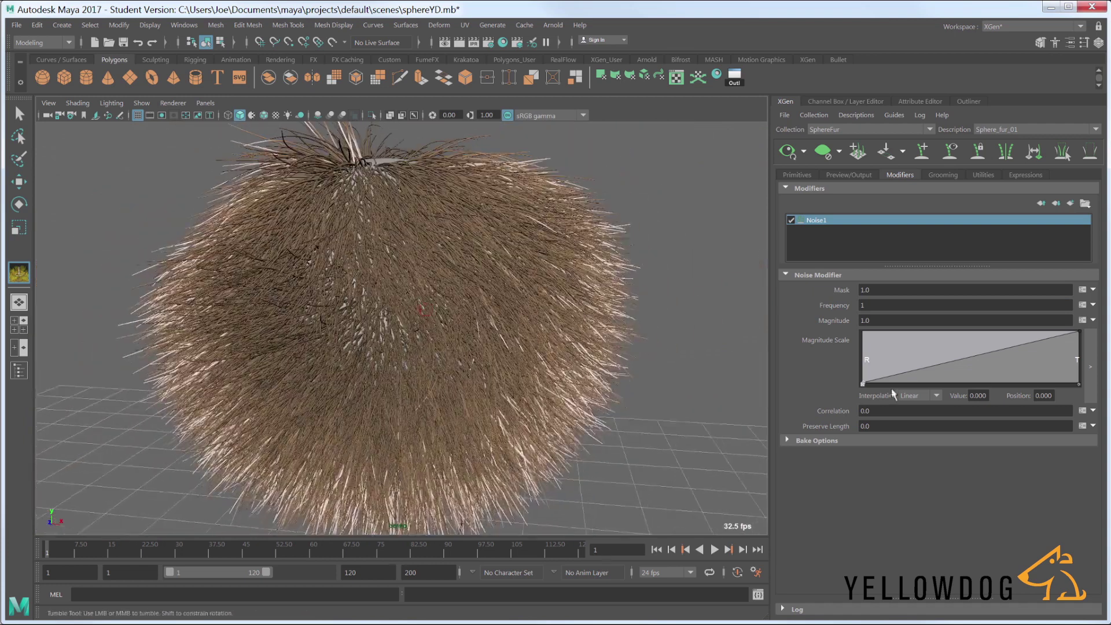
drag(863, 384, 993, 354)
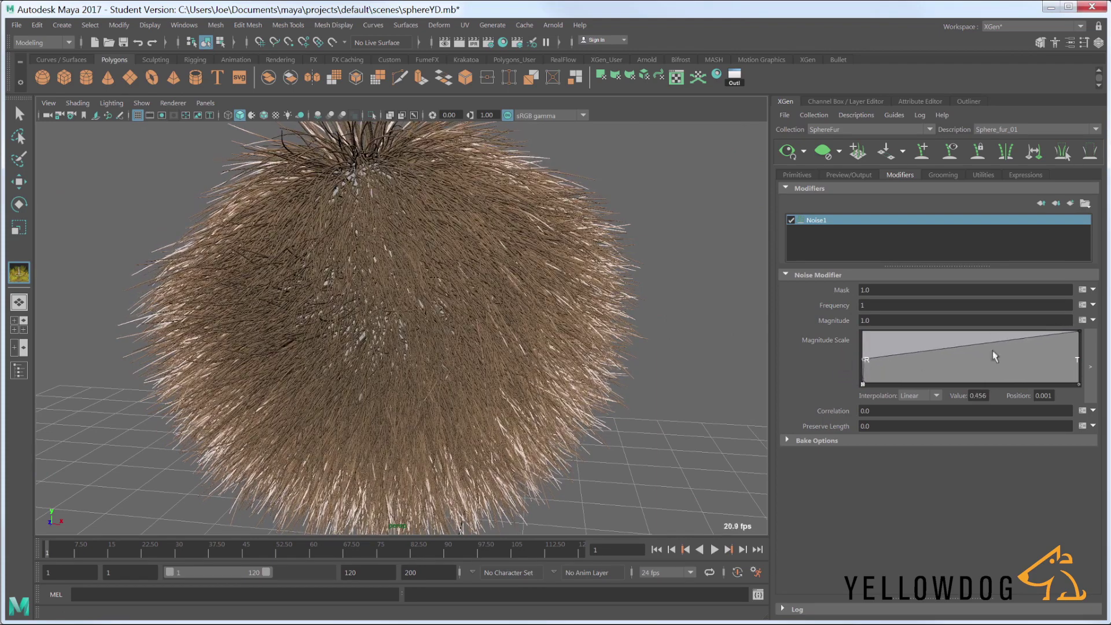
mouse_move(1078, 340)
mouse_down()
mouse_move(1074, 399)
mouse_move(1077, 322)
mouse_move(1070, 359)
mouse_up()
Step: Try a Magnitude of 0.5 on the Noise modifier
click(886, 320)
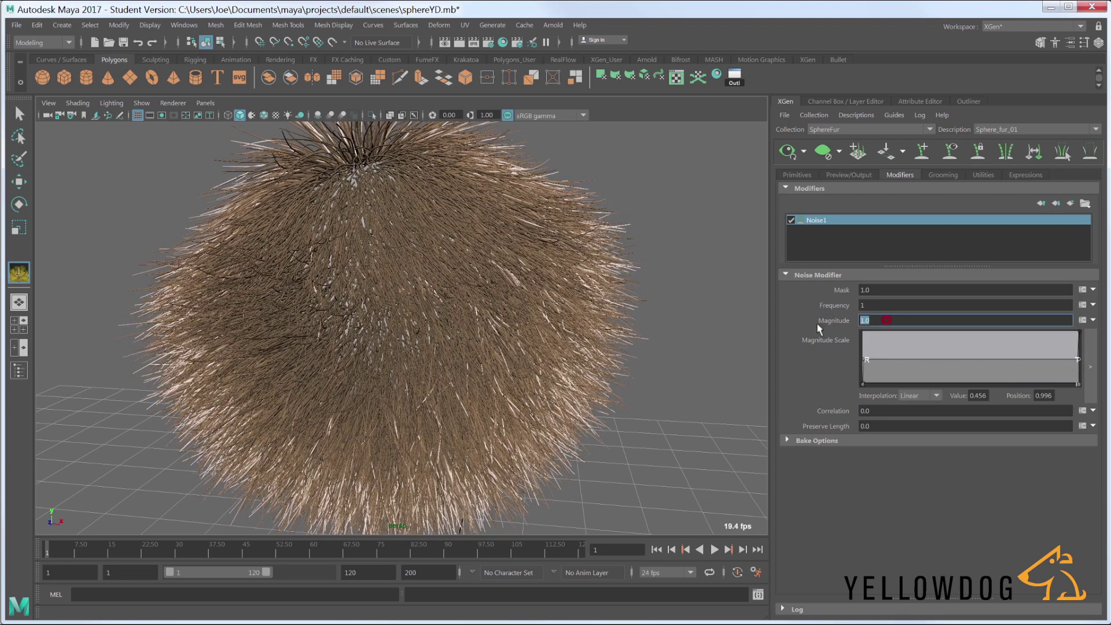
text(0.5)
key(Return)
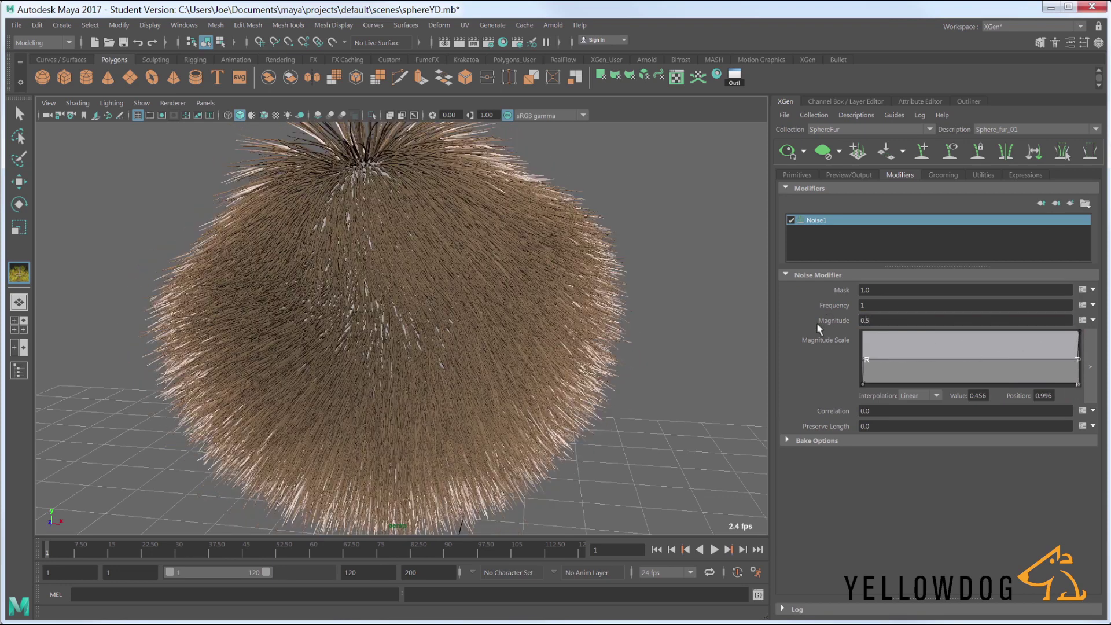
Step: Set the Noise modifier's Magnitude to 0.75 and check the fur from several angles
click(869, 317)
text(0.75)
key(Return)
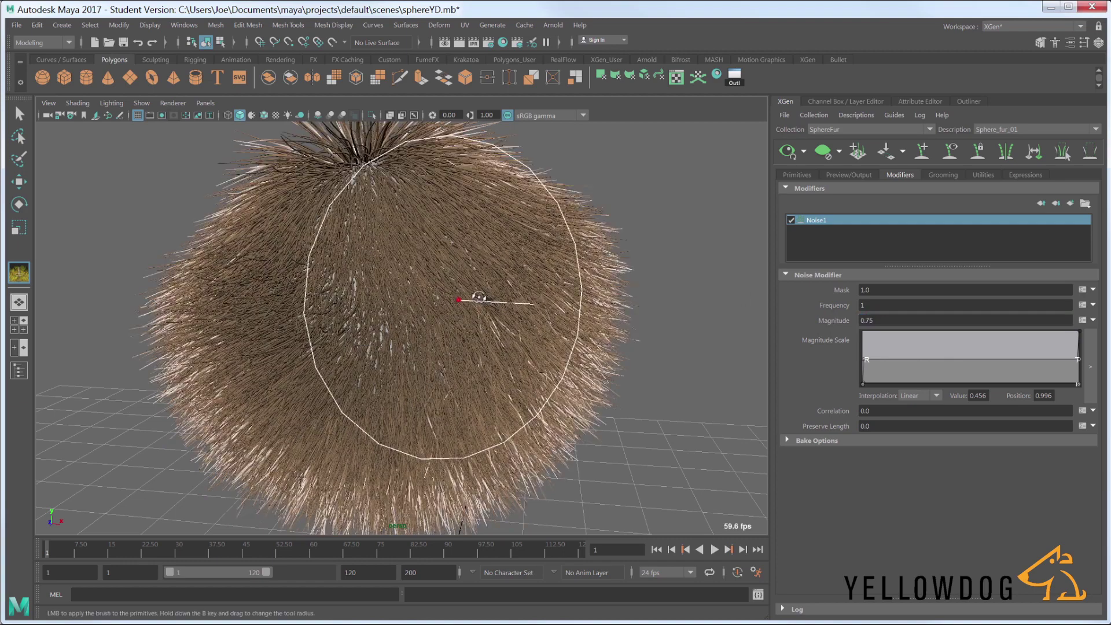
mouse_move(471, 297)
alt+mouse_down()
mouse_move(507, 298)
mouse_move(451, 290)
alt+mouse_up()
alt+right_drag(474, 290, 440, 295)
alt+middle_drag(440, 295, 427, 317)
Step: Add a Clumping modifier to the fur description
click(1084, 204)
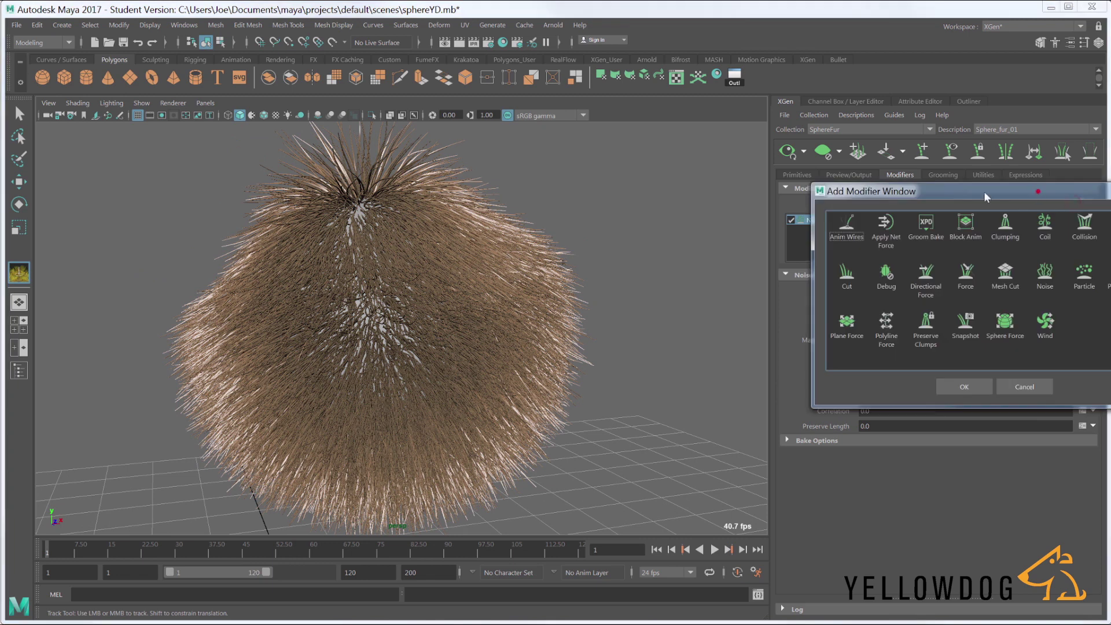
click(864, 227)
click(823, 387)
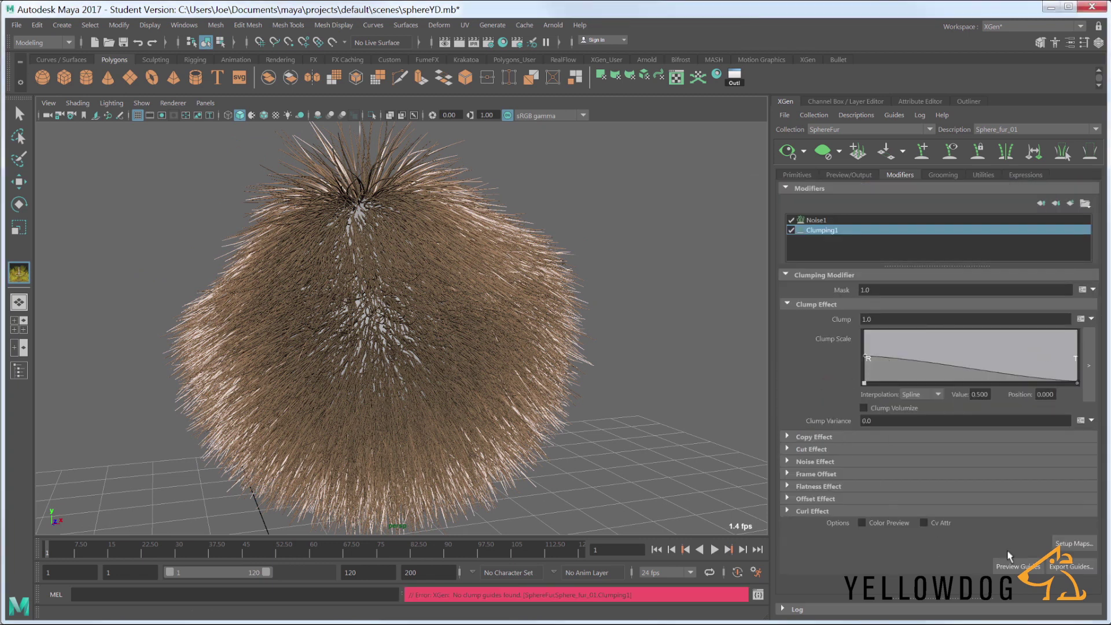
Step: Generate clumping points with the Density raised to about 67.78 and save the clumping maps
click(1068, 545)
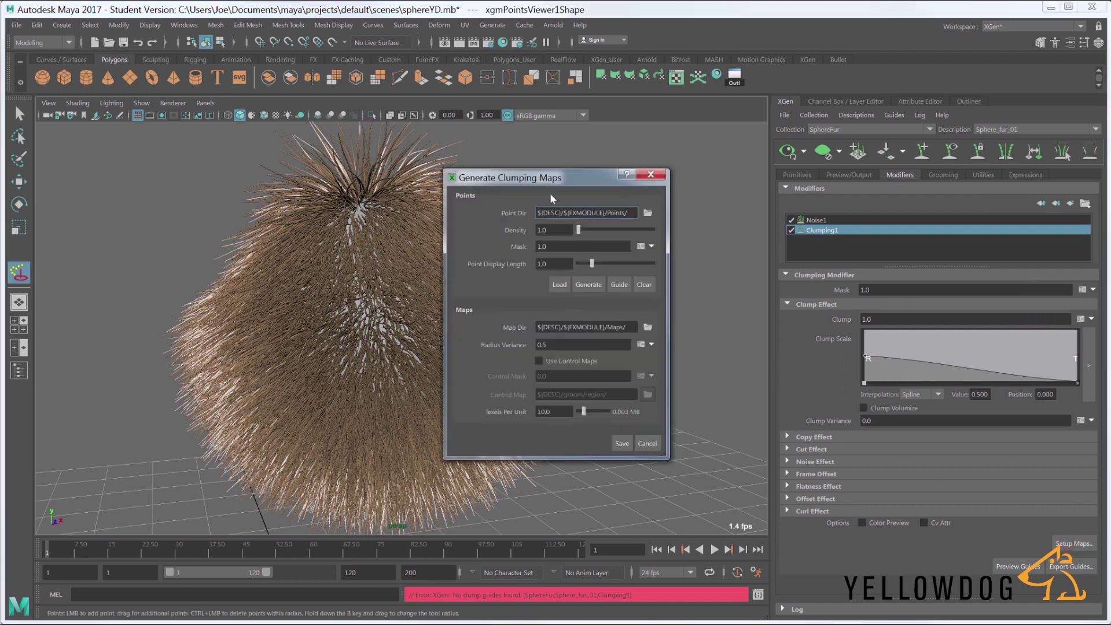
drag(610, 181, 723, 186)
click(700, 289)
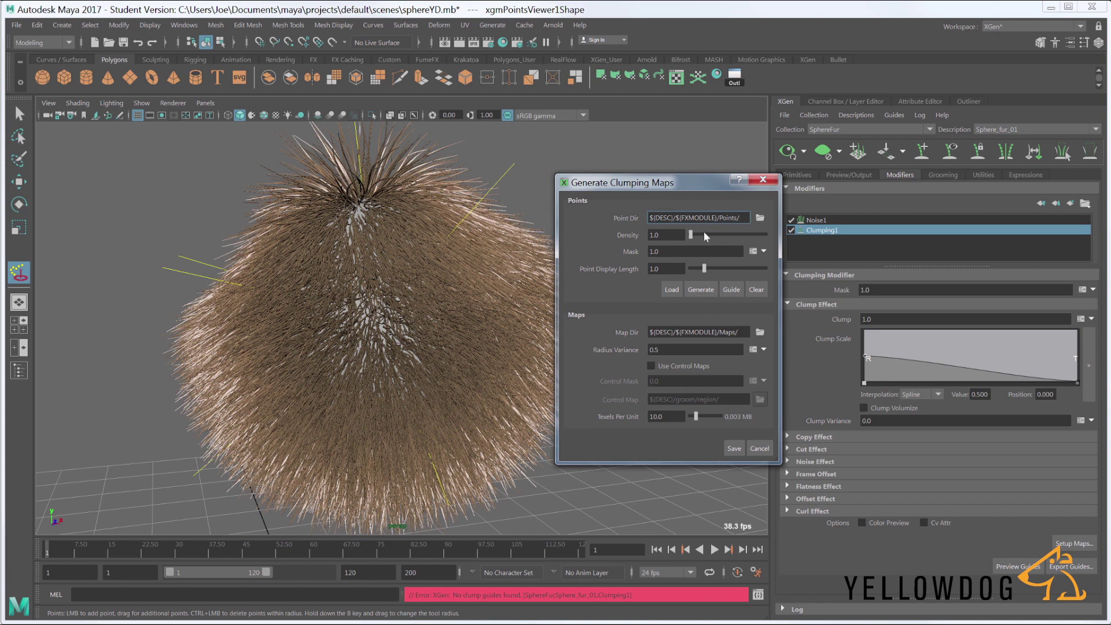
drag(707, 234, 716, 234)
click(701, 289)
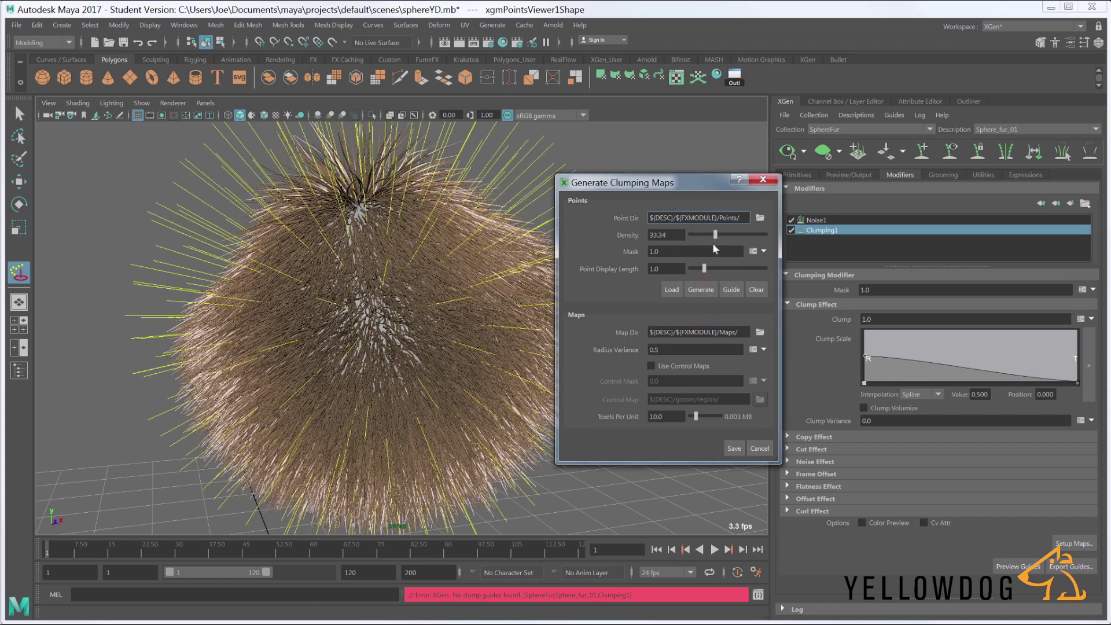
click(705, 290)
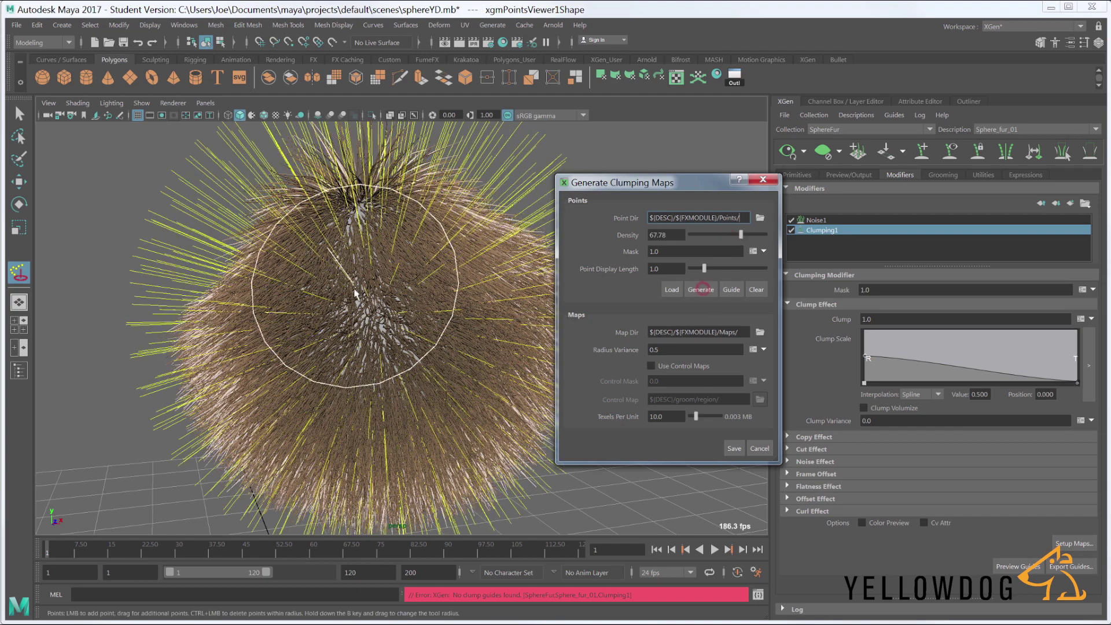
alt+drag(354, 291, 426, 357)
click(732, 450)
Step: Adjust the Clump Scale ramp to about 0.584 at the root and 0.256 at the tip
alt+right_drag(392, 353, 607, 379)
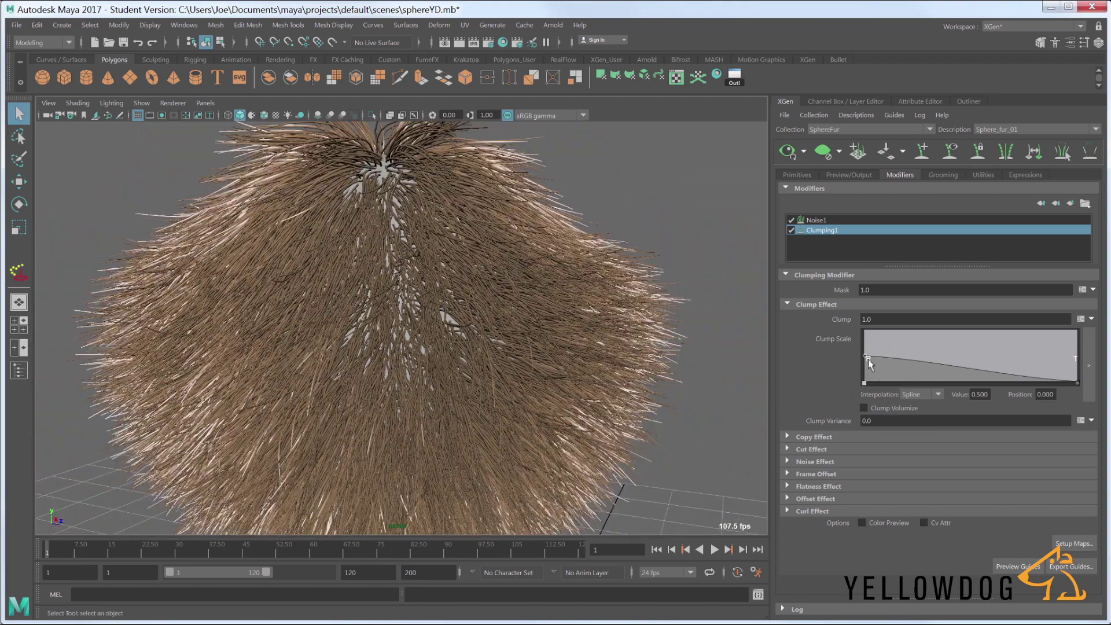
mouse_move(866, 359)
mouse_down()
mouse_move(866, 348)
mouse_move(863, 372)
mouse_move(864, 351)
mouse_up()
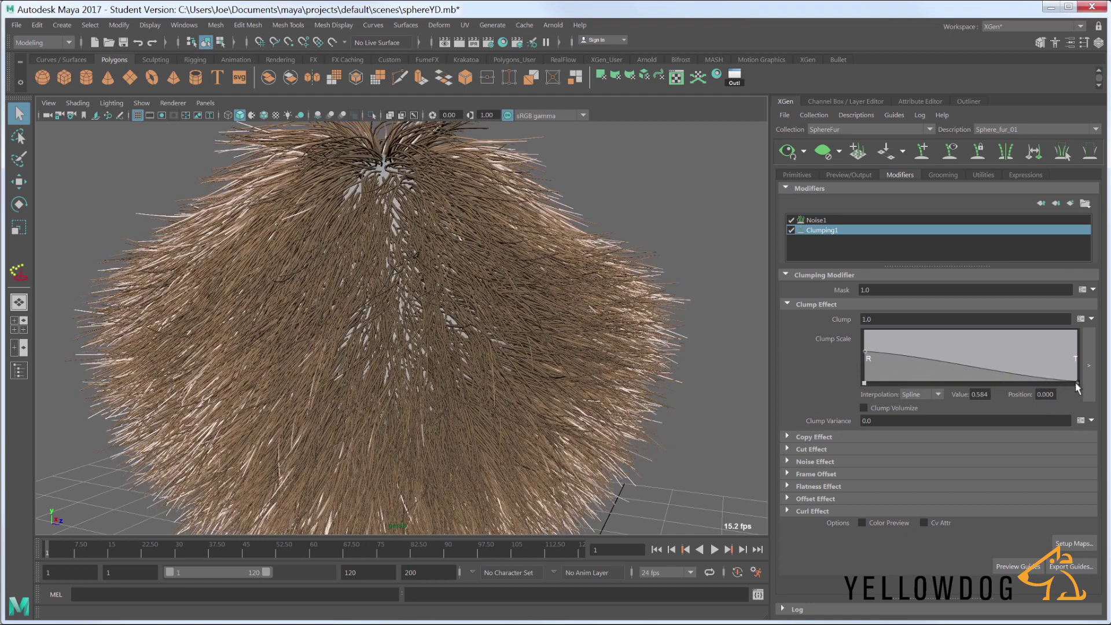
drag(1075, 382, 1077, 368)
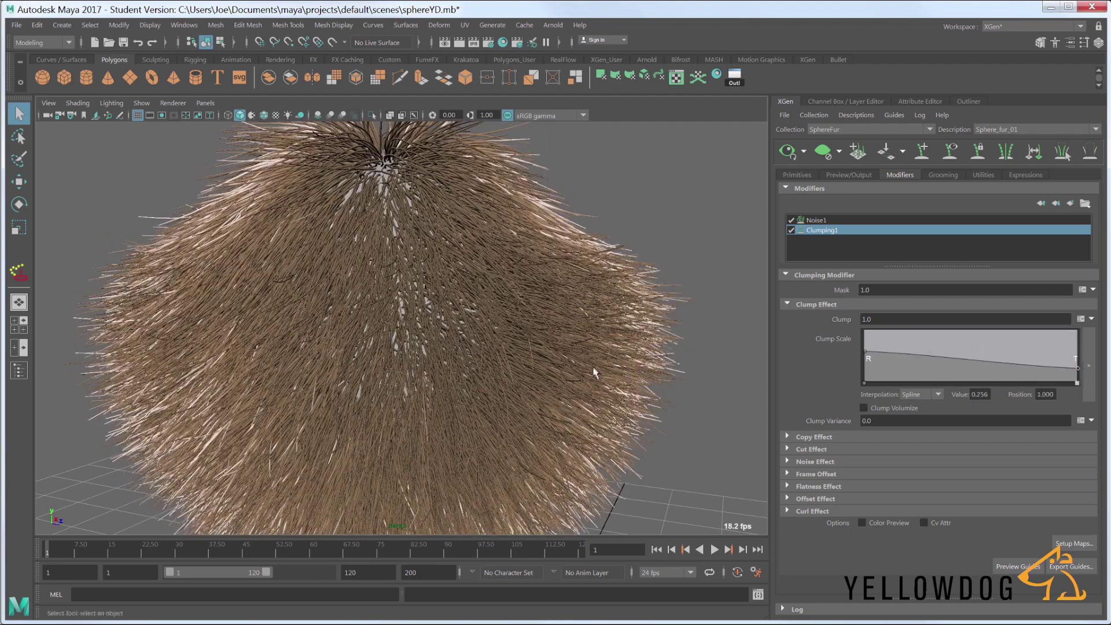
Step: Set the Clumping modifier's Noise to 1 and shape its Noise Scale ramp to about 0.488 at the root and 0.112 at the tip
click(809, 462)
scroll(810, 457, down, 2)
click(877, 400)
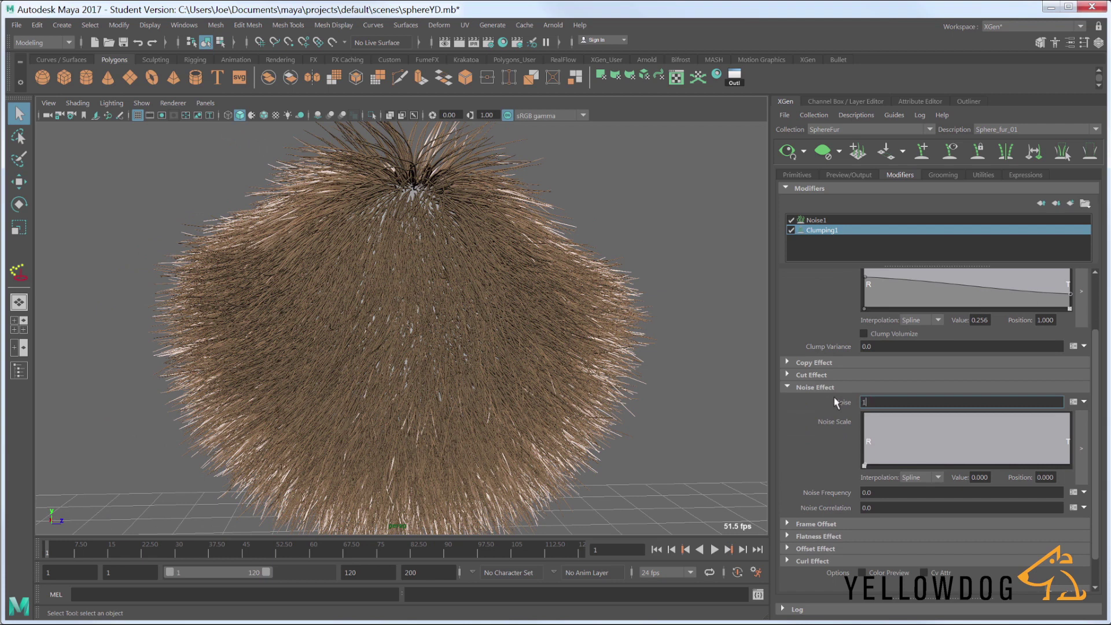
text(1)
key(Return)
drag(865, 467, 866, 443)
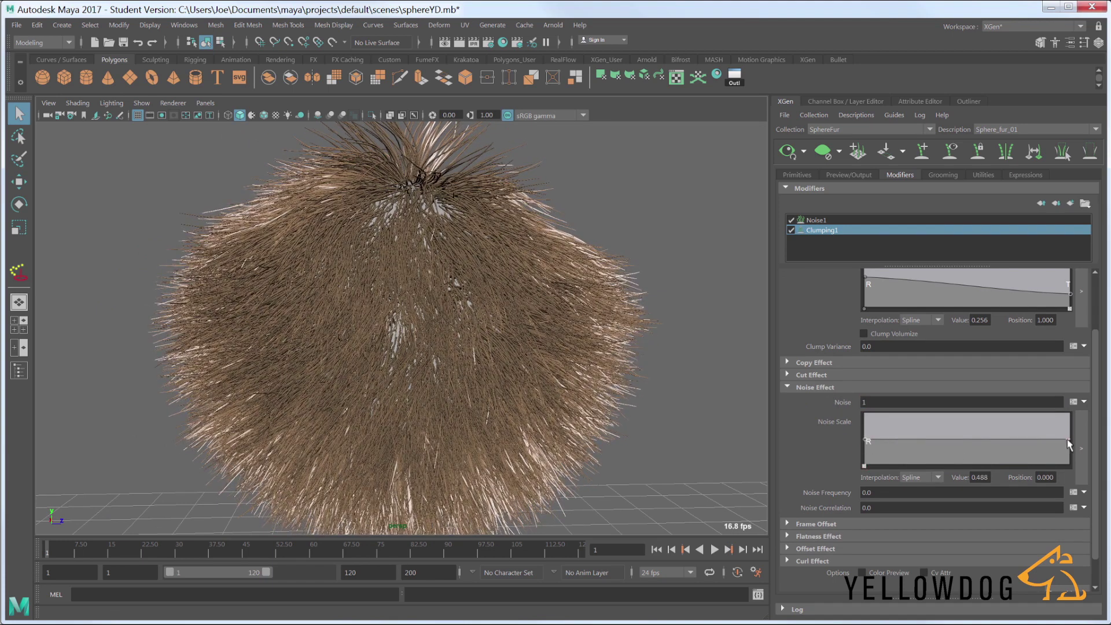
mouse_move(1068, 441)
mouse_down()
mouse_move(1071, 465)
mouse_move(1072, 416)
mouse_move(1071, 460)
mouse_up()
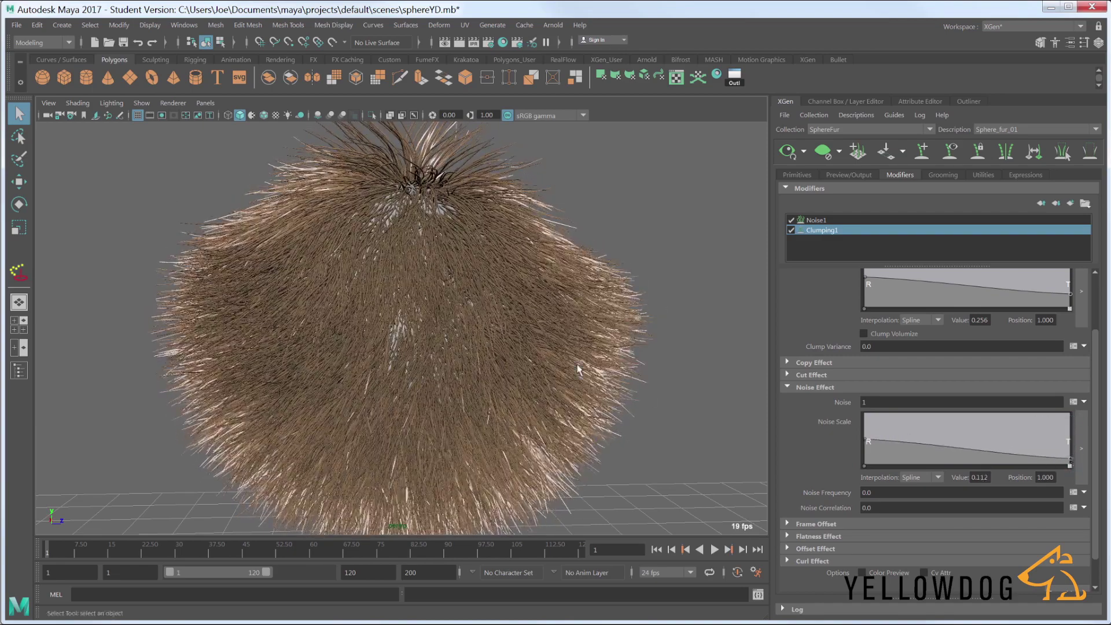
alt+right_drag(551, 365, 481, 360)
mouse_move(481, 360)
alt+mouse_down()
mouse_move(513, 355)
mouse_move(487, 354)
alt+mouse_up()
alt+right_drag(498, 358, 522, 356)
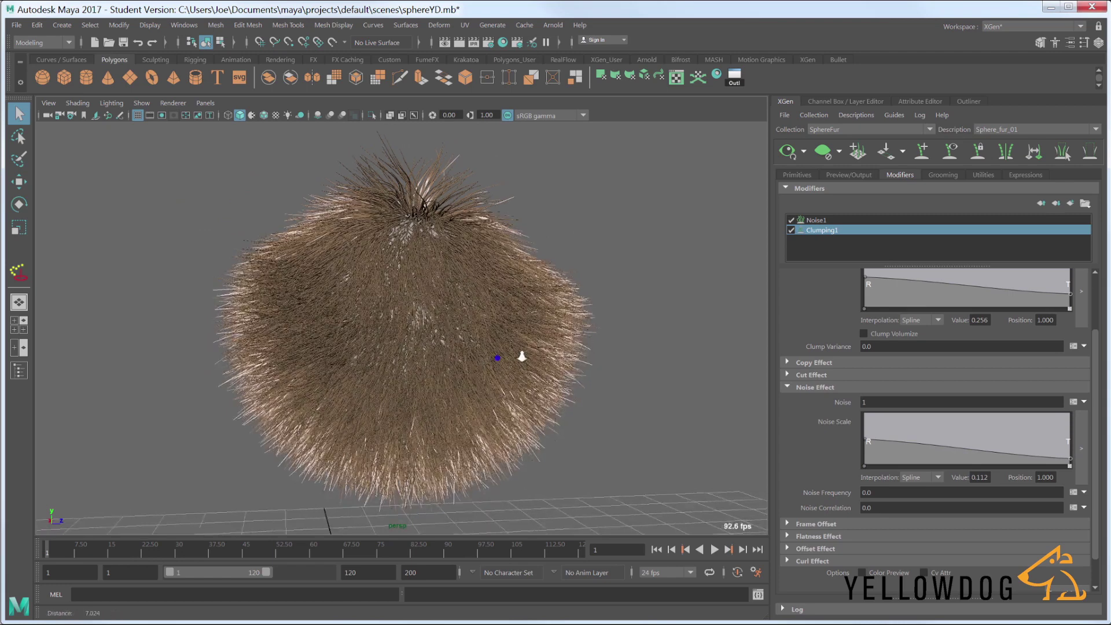
alt+drag(522, 356, 457, 357)
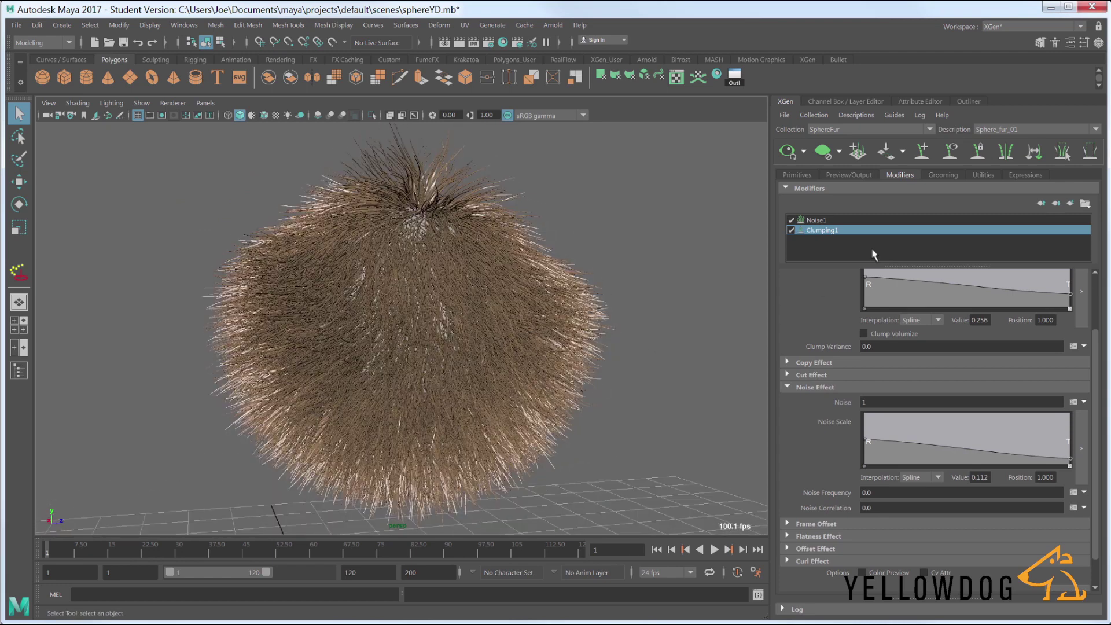
Step: Add an Anim Wires modifier to the fur description
click(822, 221)
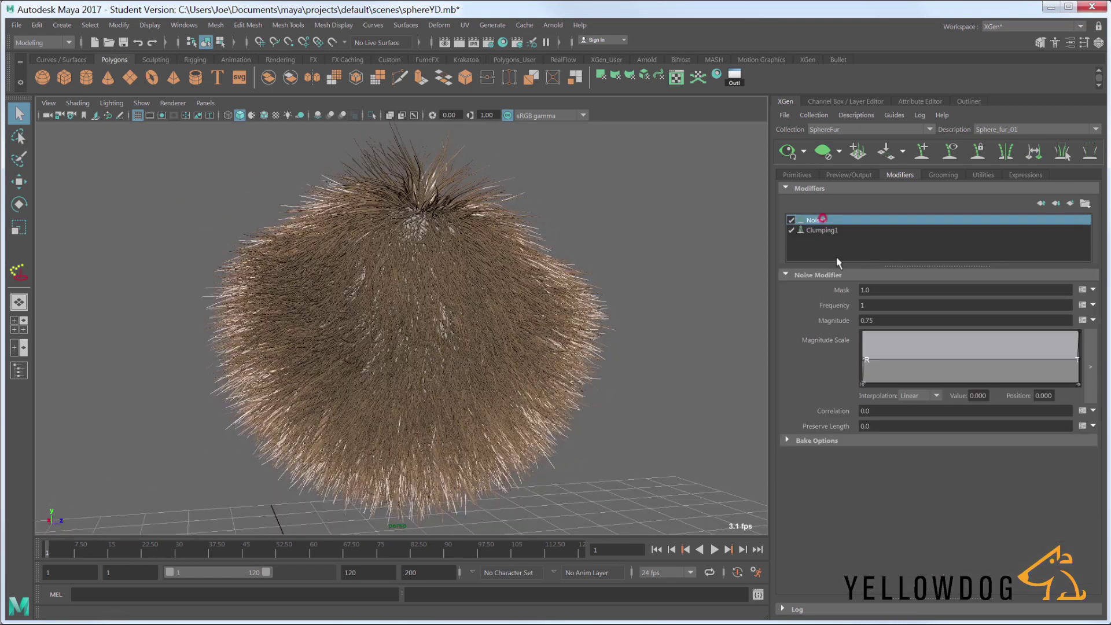
click(1072, 205)
drag(1019, 200, 835, 197)
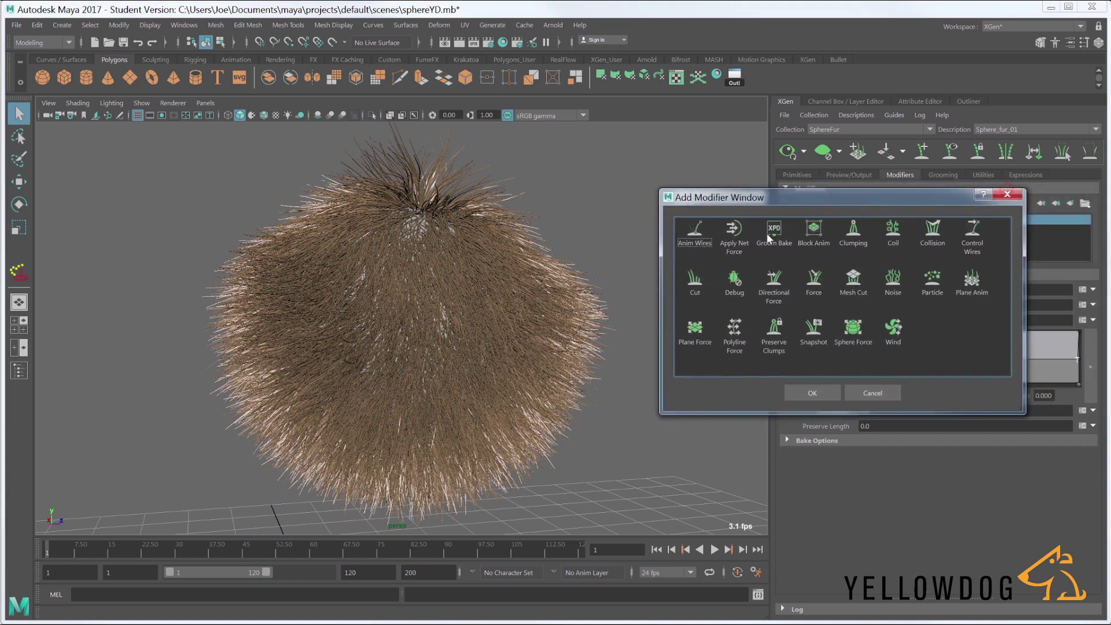
click(695, 237)
click(812, 393)
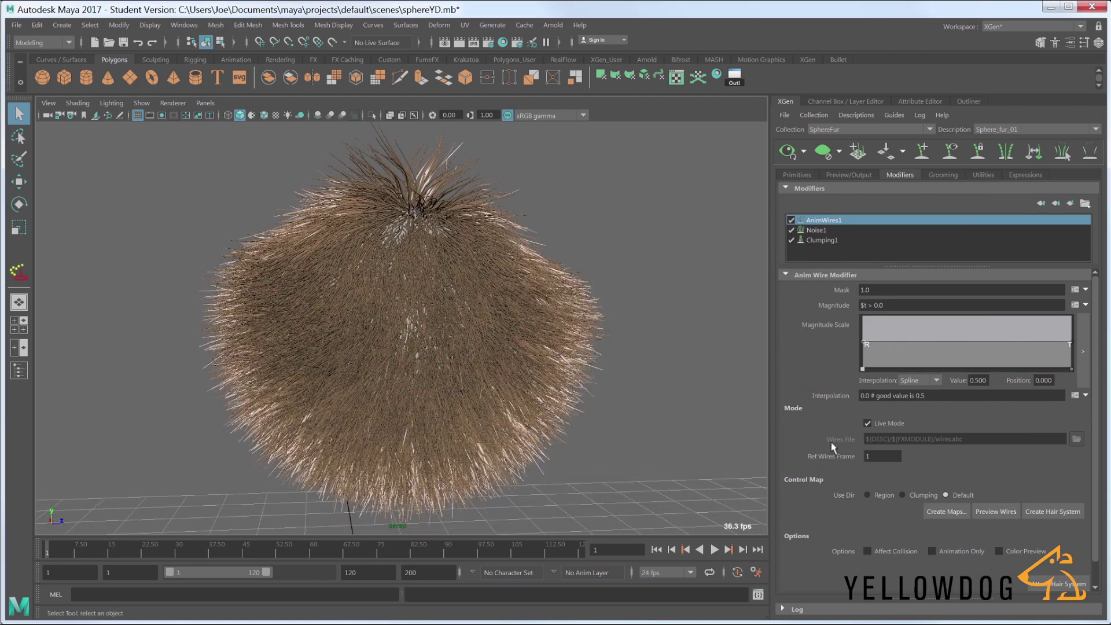
Step: Generate points for the Anim Wires modifier at a Density of 90 and create its control maps
click(950, 512)
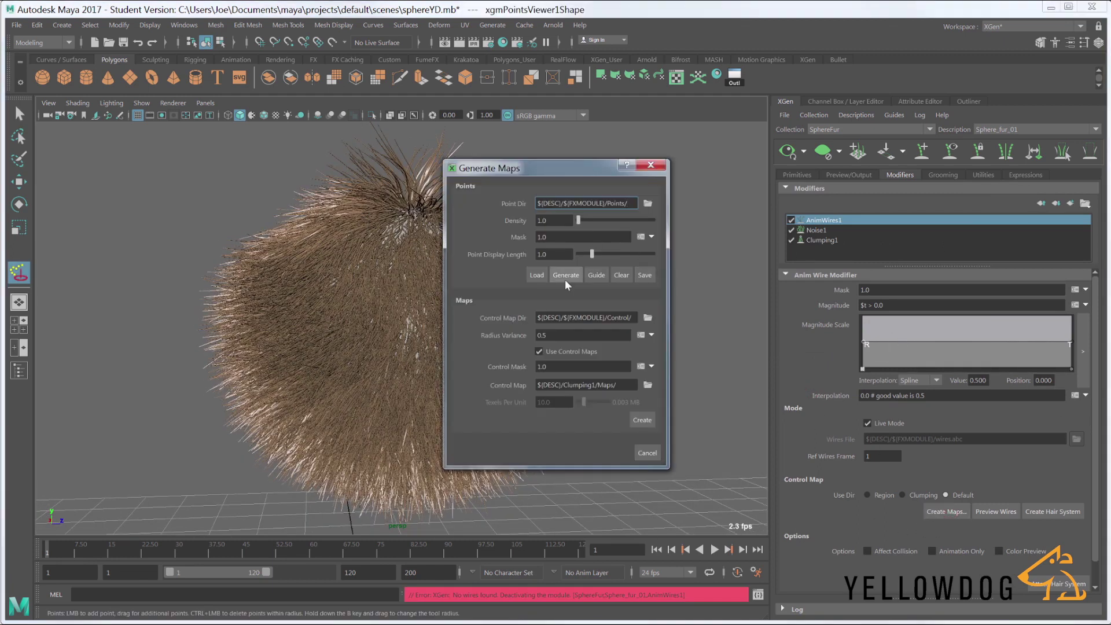
drag(580, 170, 741, 176)
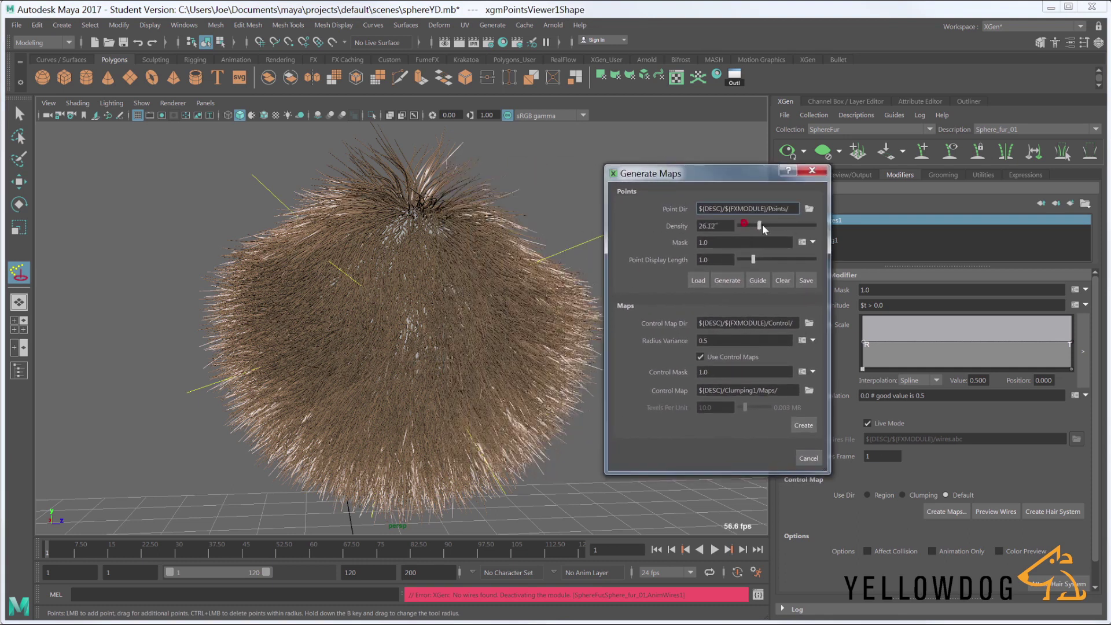
drag(776, 225, 672, 226)
click(735, 280)
text(80)
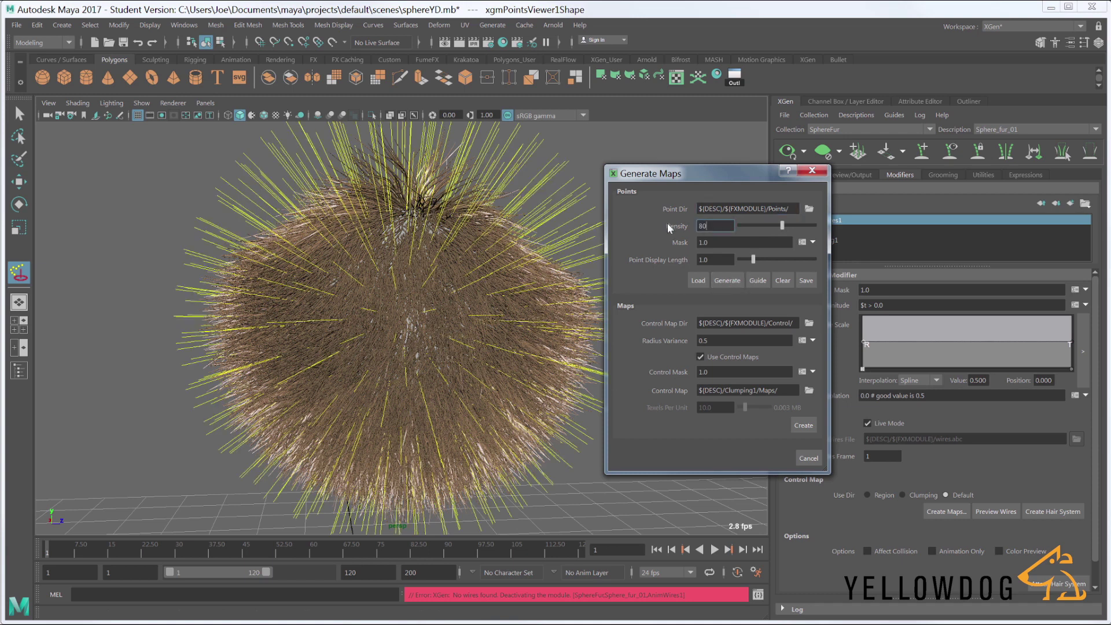
click(723, 283)
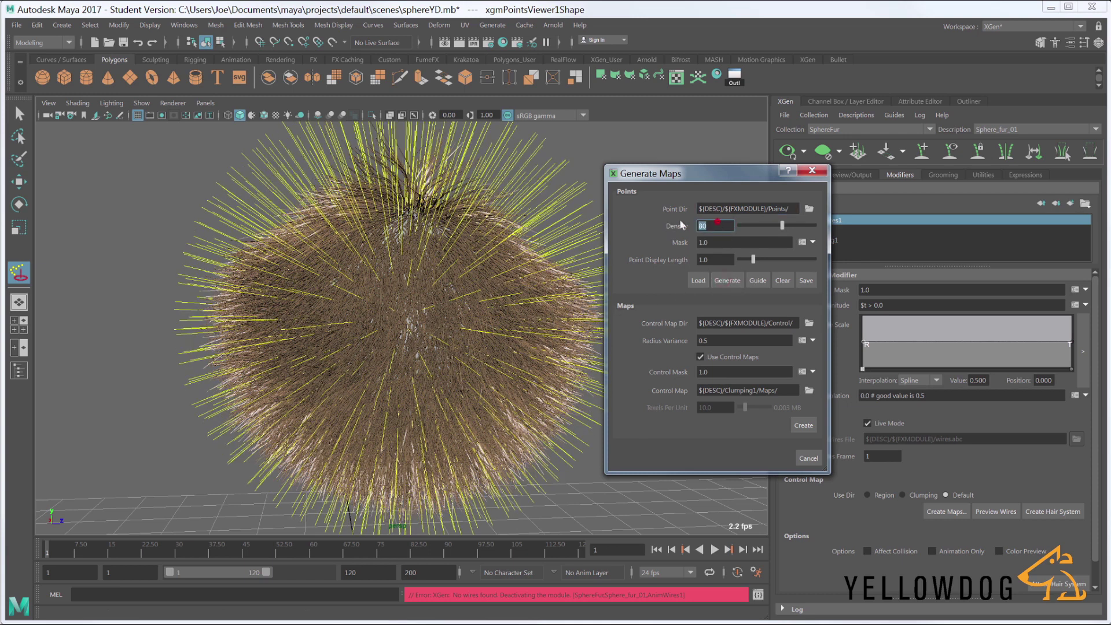
text(90)
click(728, 279)
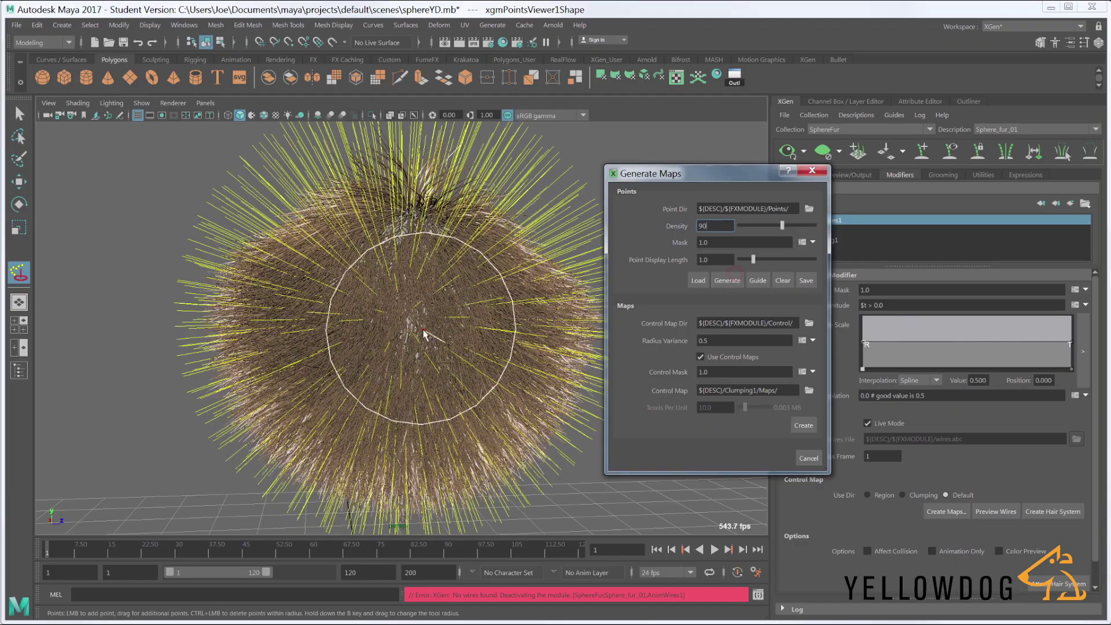
mouse_move(424, 330)
alt+mouse_down()
mouse_move(459, 329)
mouse_move(426, 333)
alt+mouse_up()
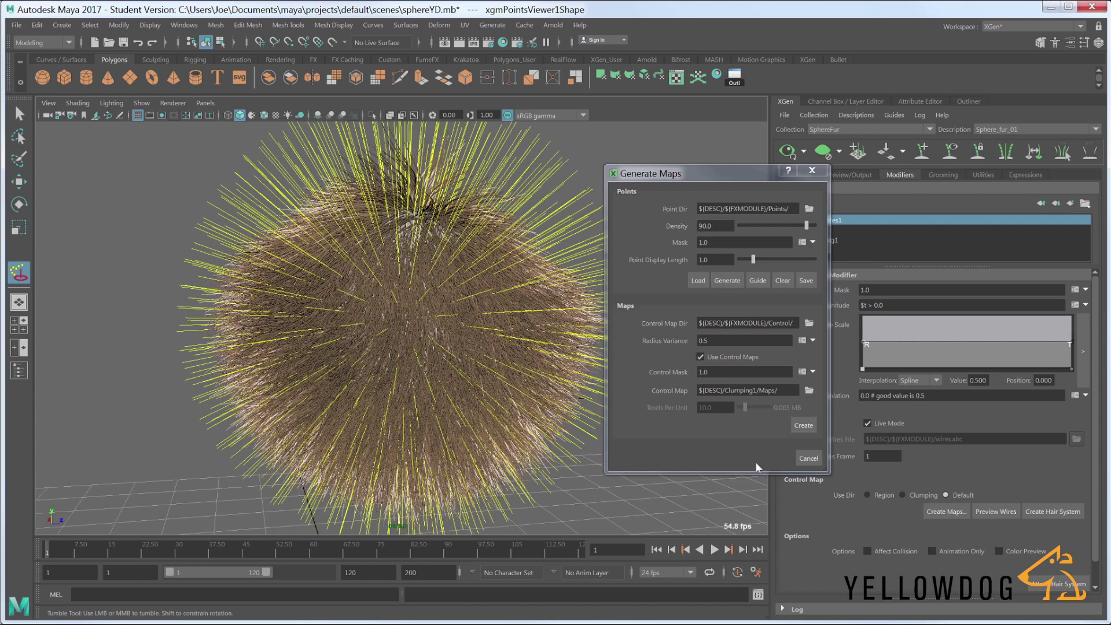
click(804, 426)
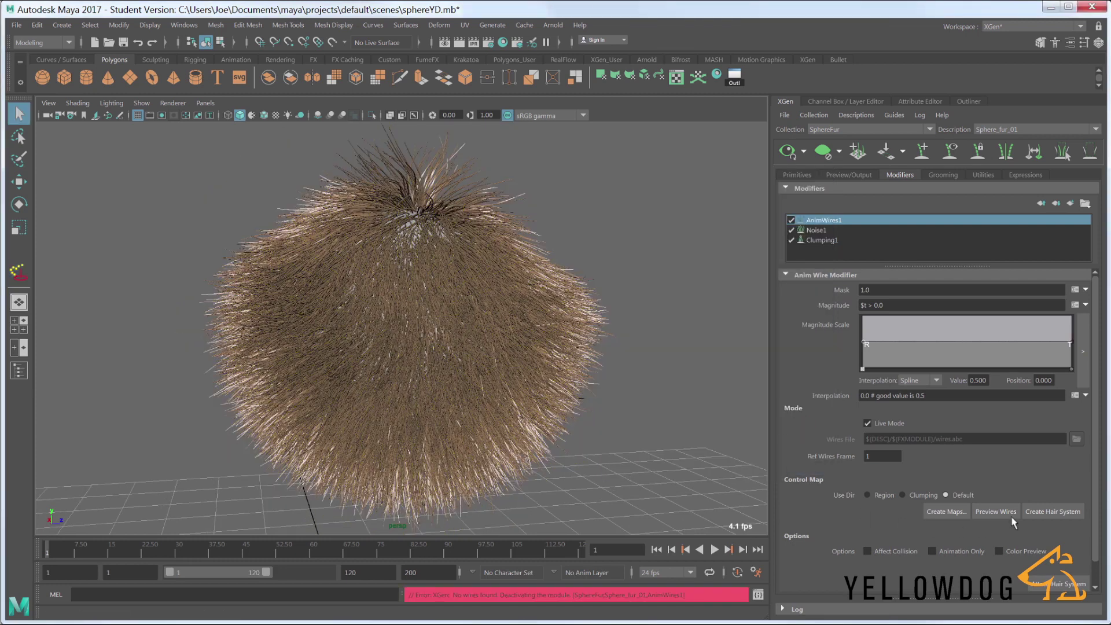
Step: Create a hair system with default settings plus Snap curve base to surface and Collide With Mesh enabled
click(1045, 513)
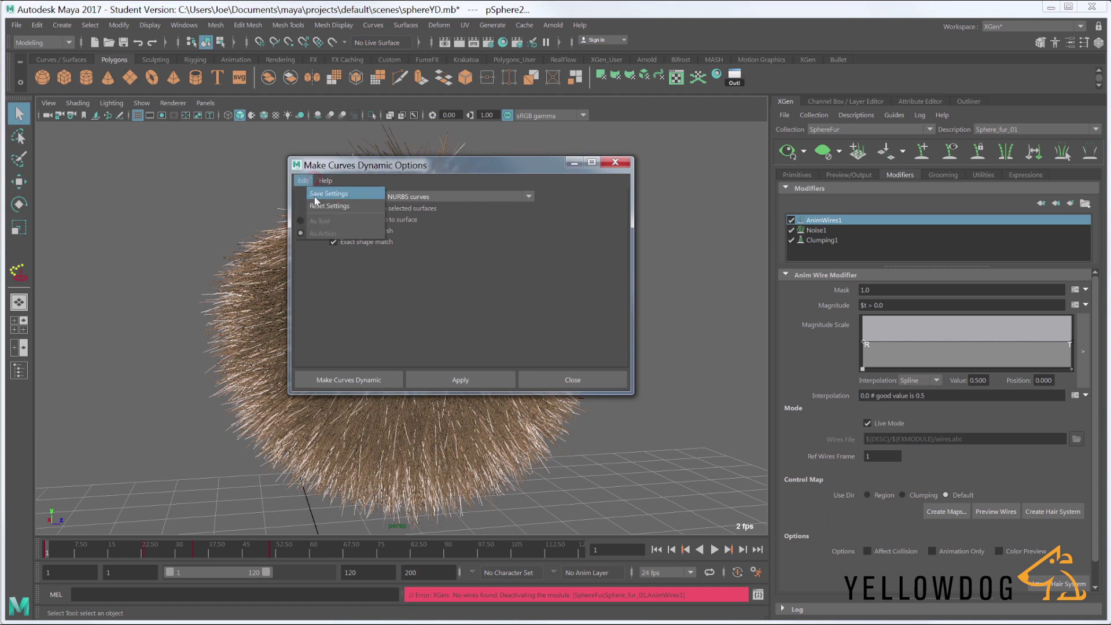
click(336, 207)
drag(449, 160, 555, 154)
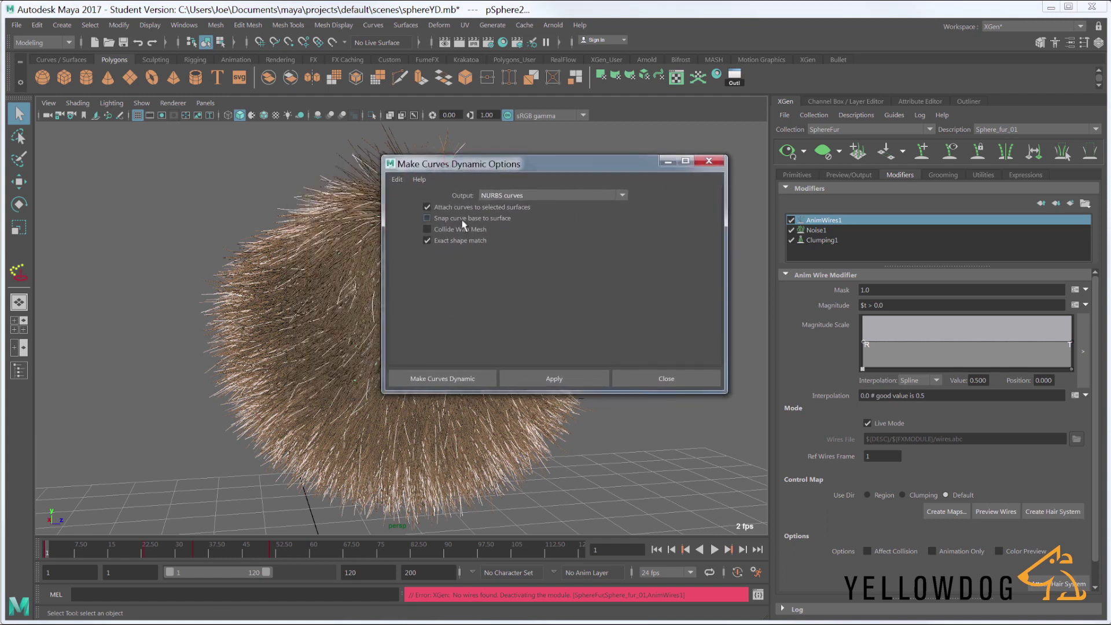
click(457, 218)
click(445, 230)
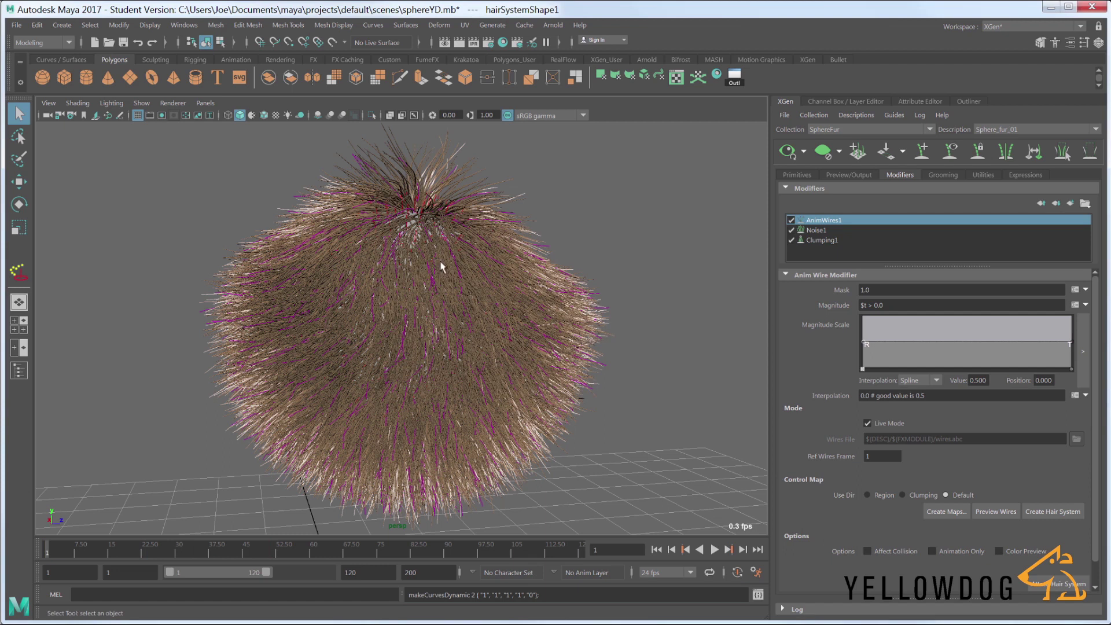
Step: Attach the hair system to the Anim Wires modifier and save an incremental version of the scene
scroll(995, 586, down, 1)
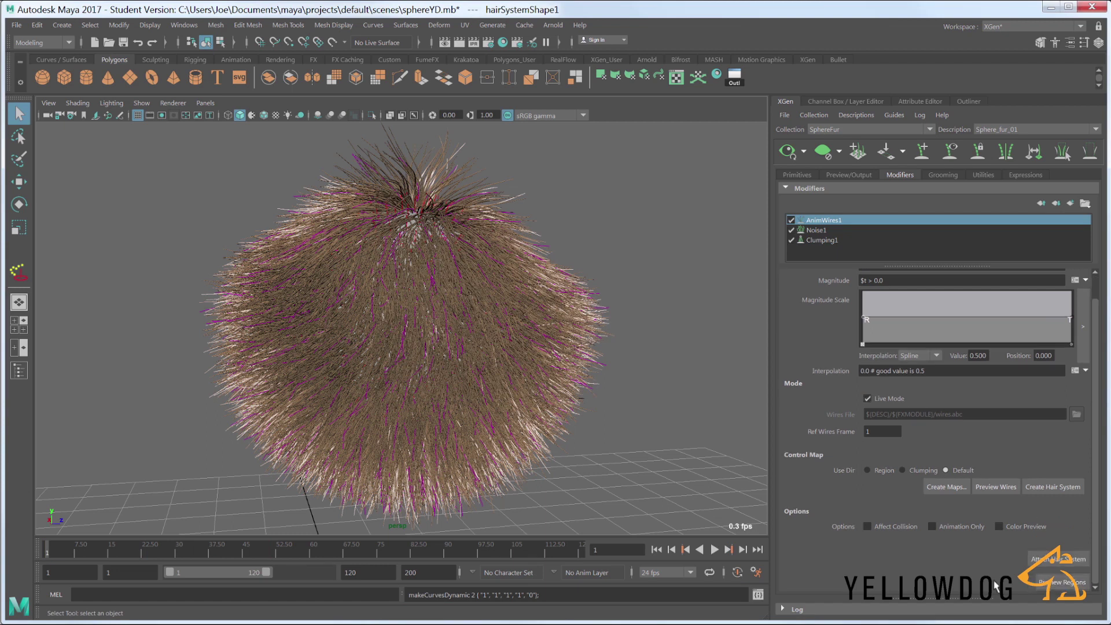
click(1054, 564)
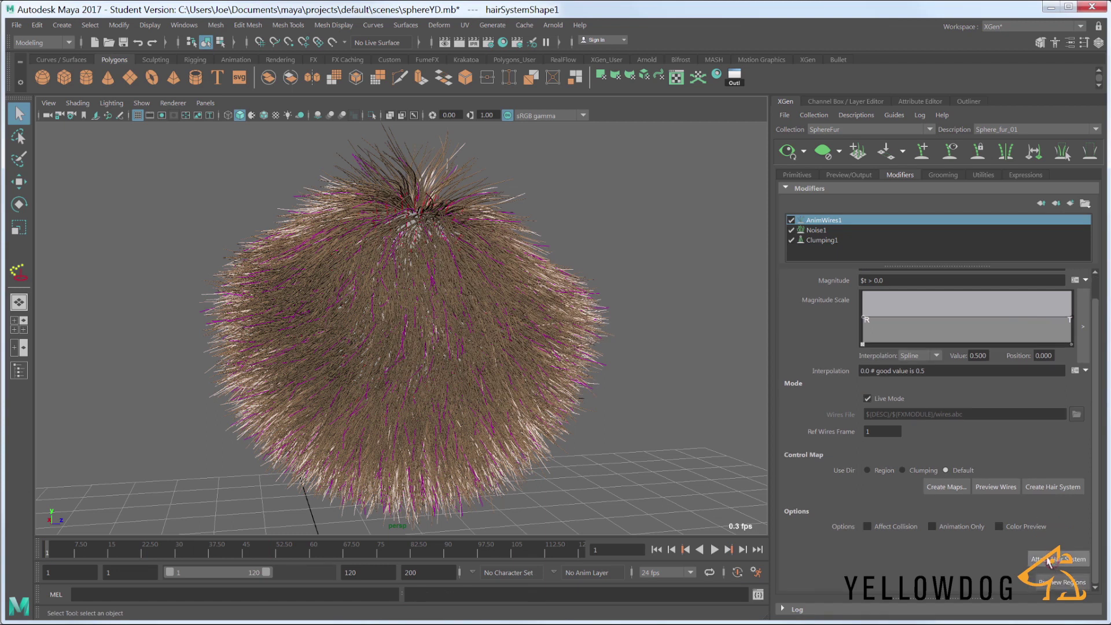
click(17, 25)
click(55, 100)
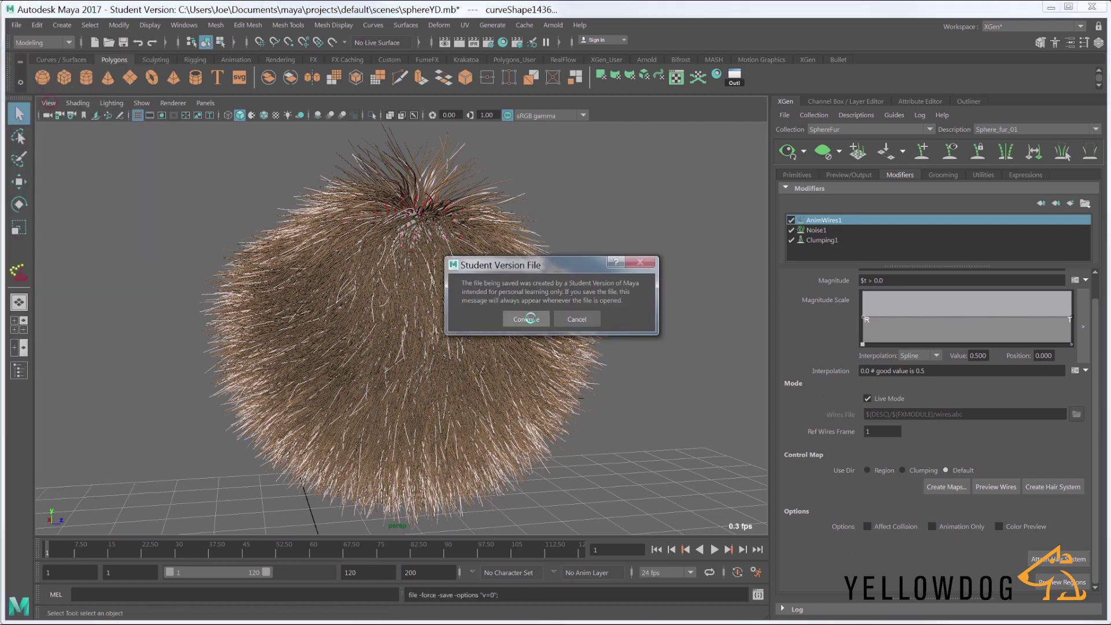
click(527, 318)
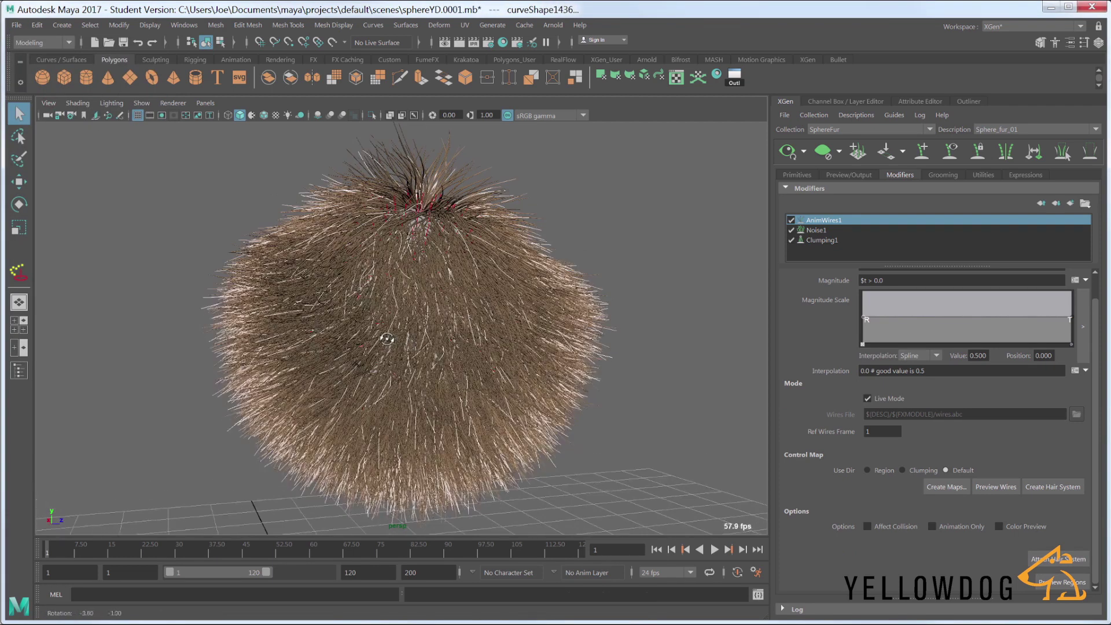
Step: Clear the XGen fur preview and hide the hairSystem1Follicles group so only the output curves show on the sphere
click(968, 102)
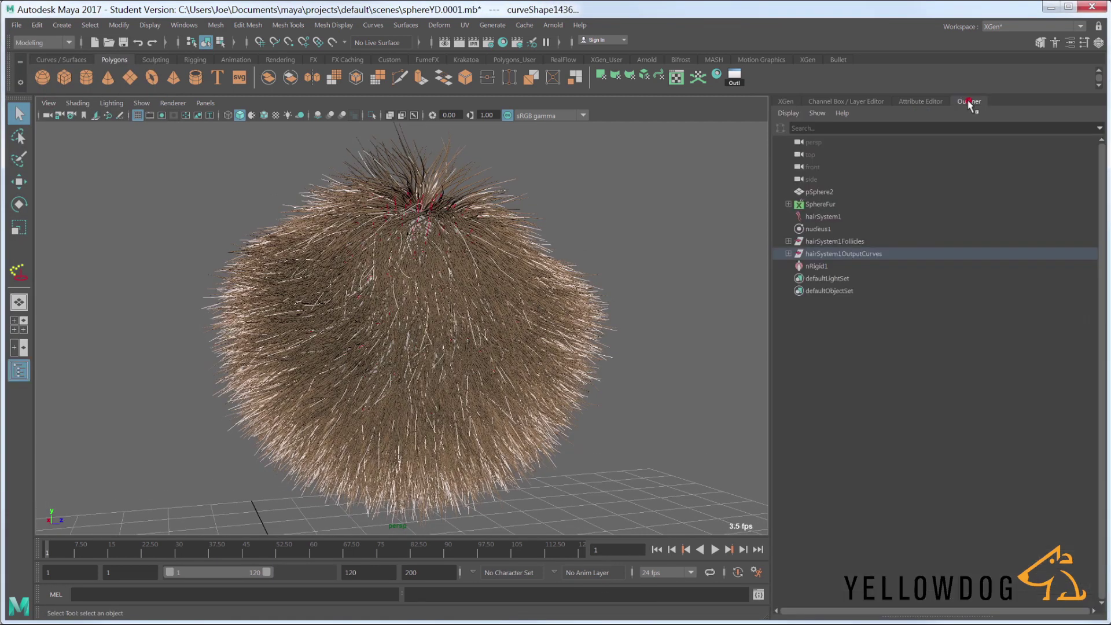
click(787, 102)
click(804, 152)
click(803, 170)
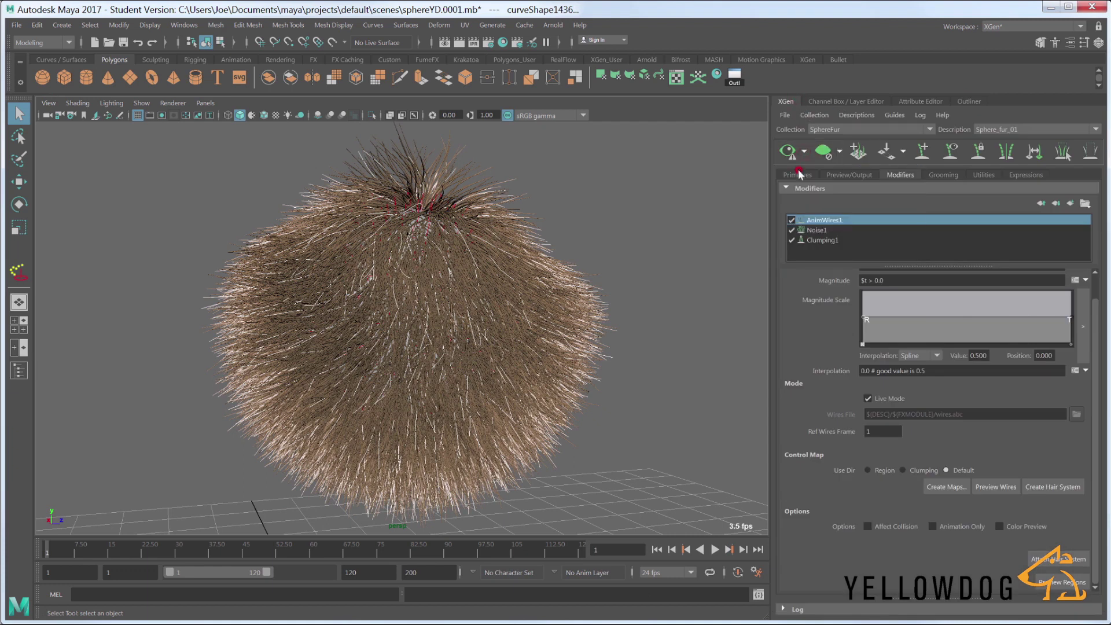
click(825, 152)
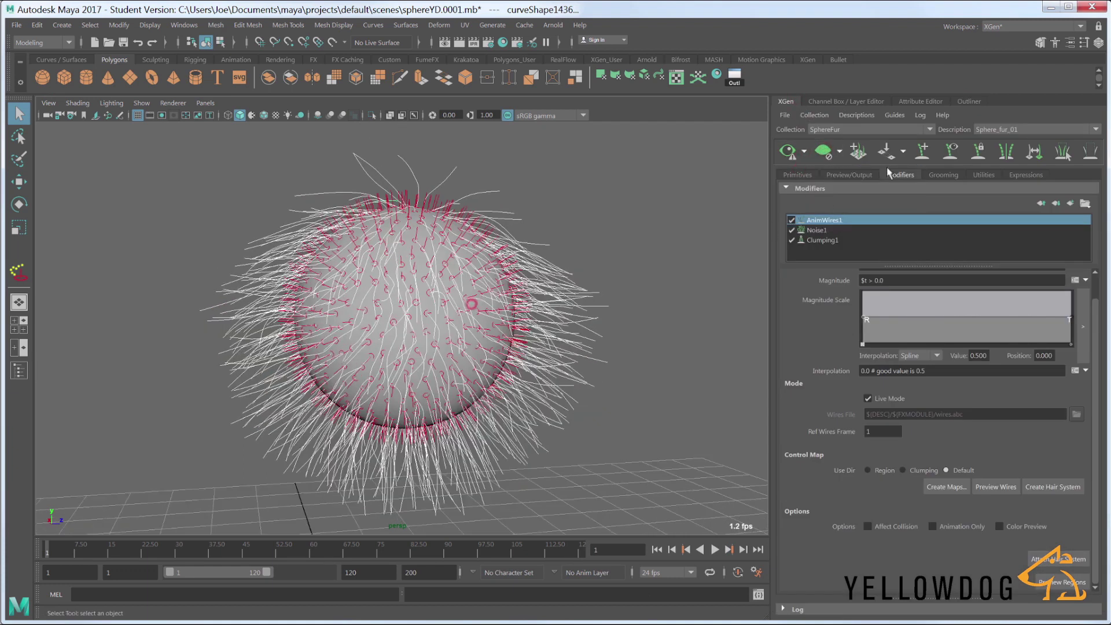
click(968, 102)
click(833, 242)
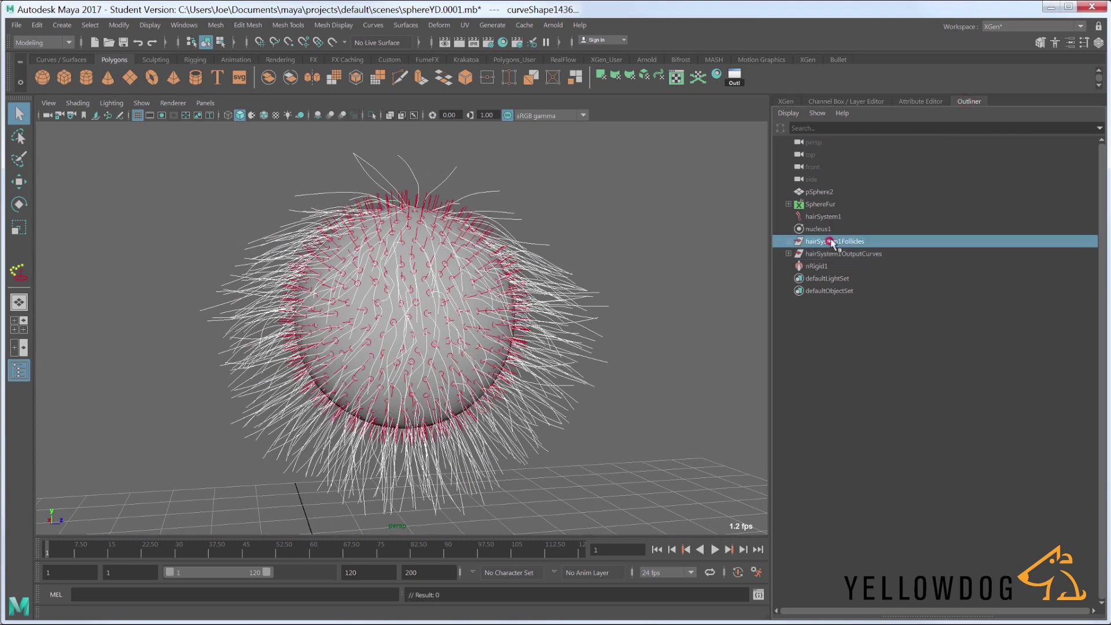
key(h)
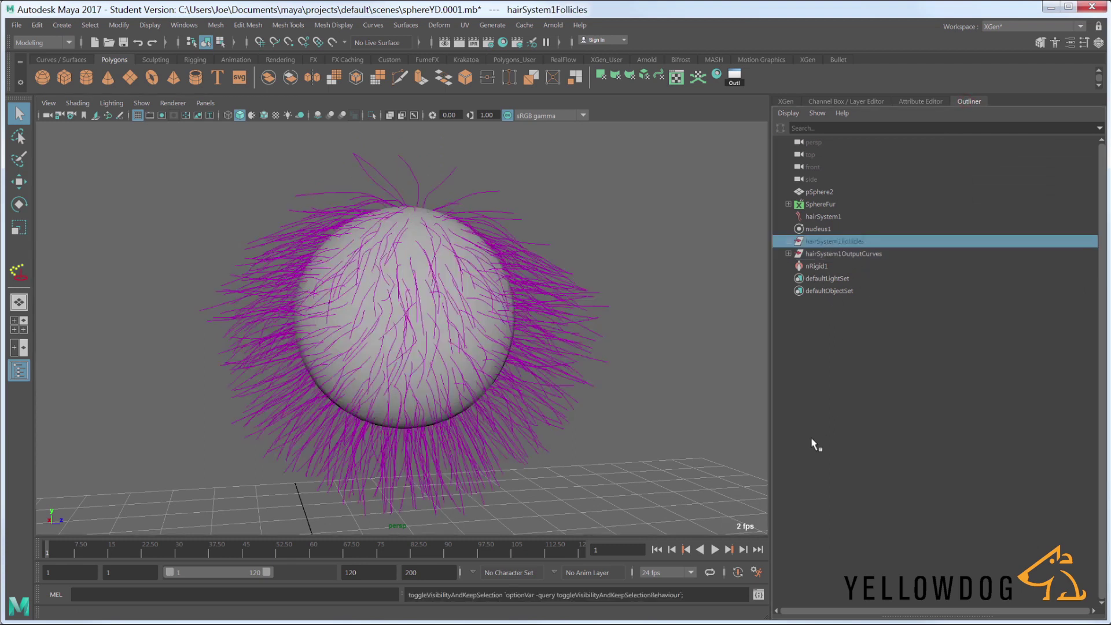
Step: Play the hair curve simulation on the animated sphere and return to the first frame
click(715, 550)
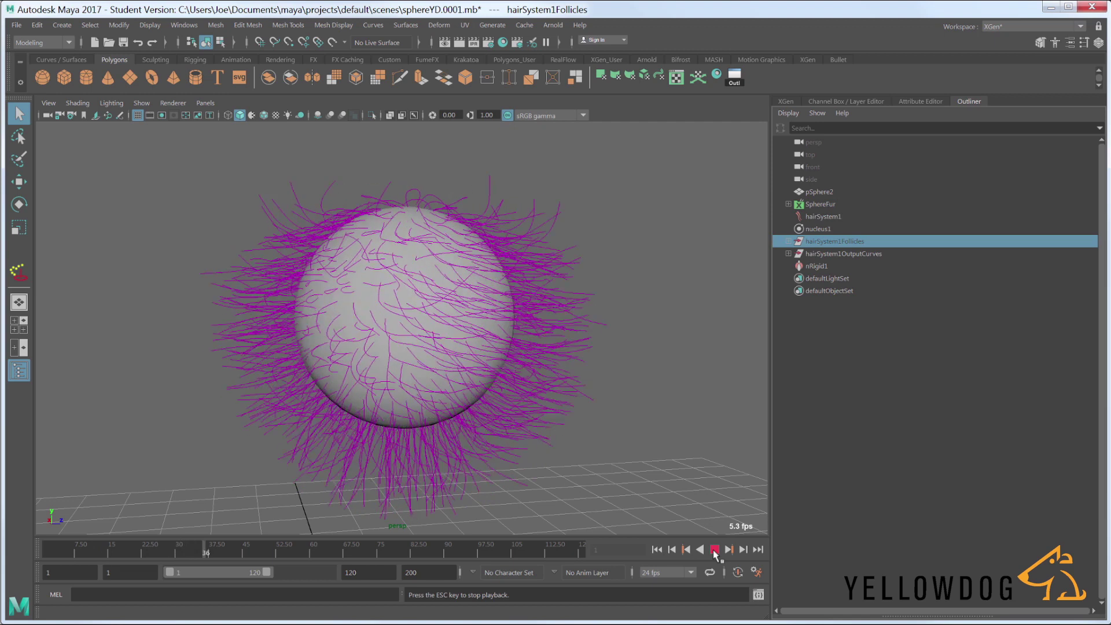
click(715, 549)
click(657, 550)
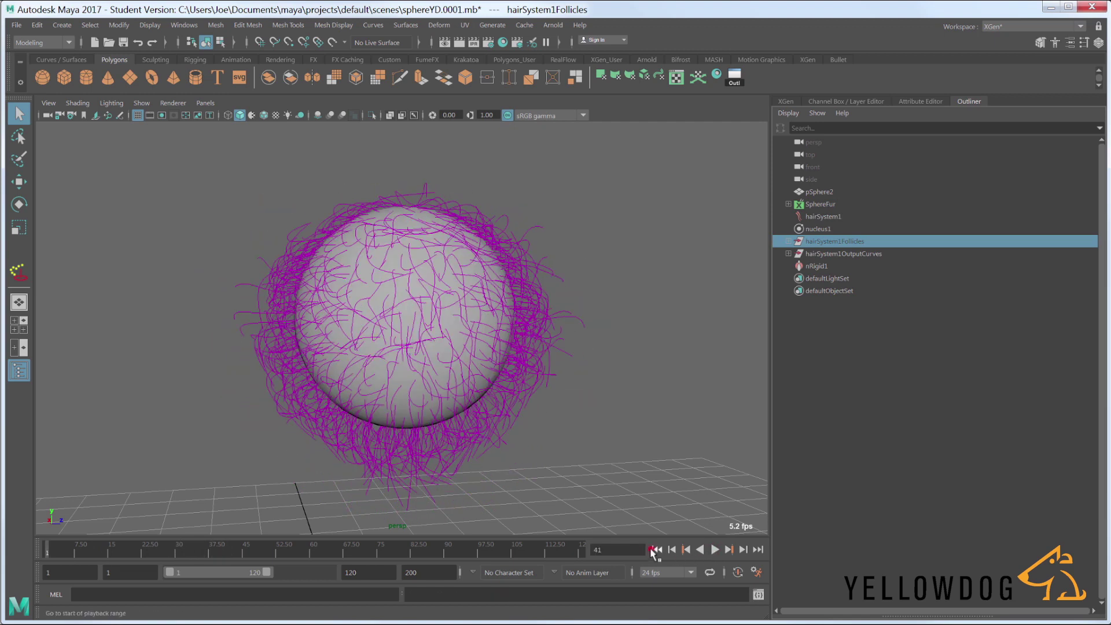
Step: Adjust hairSystem1's Stretch Resistance and set its Damp to about 0.202 and Motion Drag to about 0.020
click(818, 216)
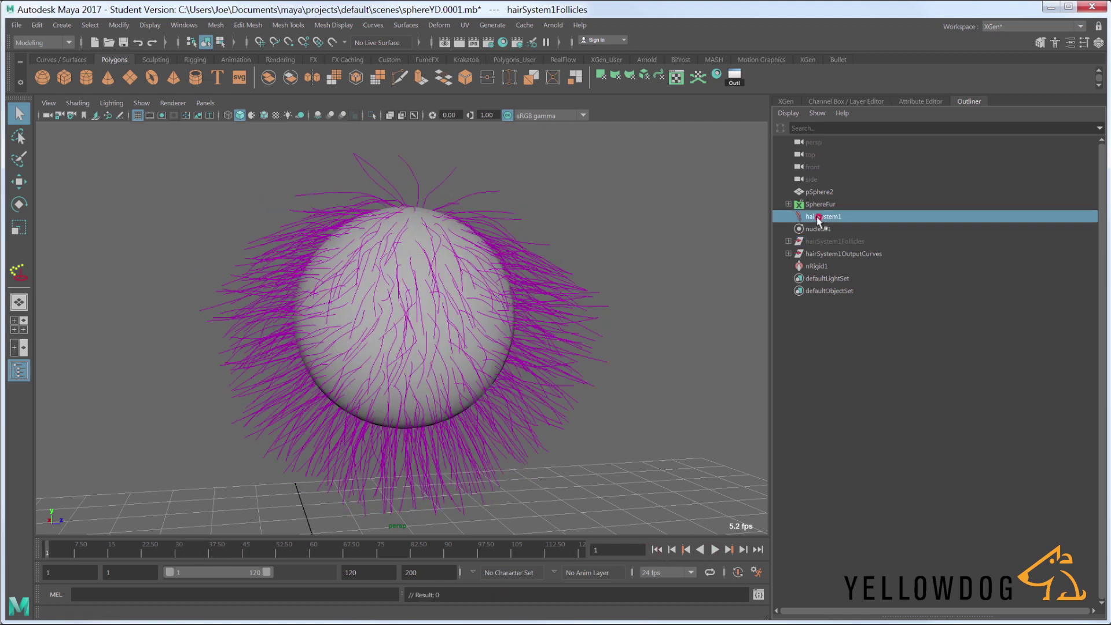
click(927, 101)
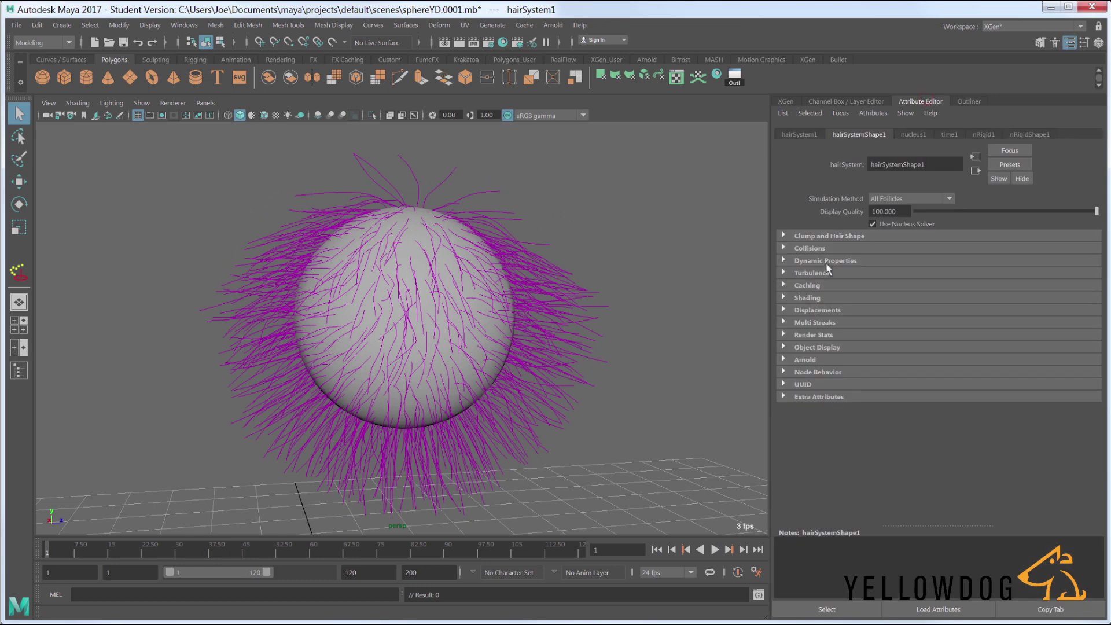
click(822, 262)
scroll(807, 338, down, 2)
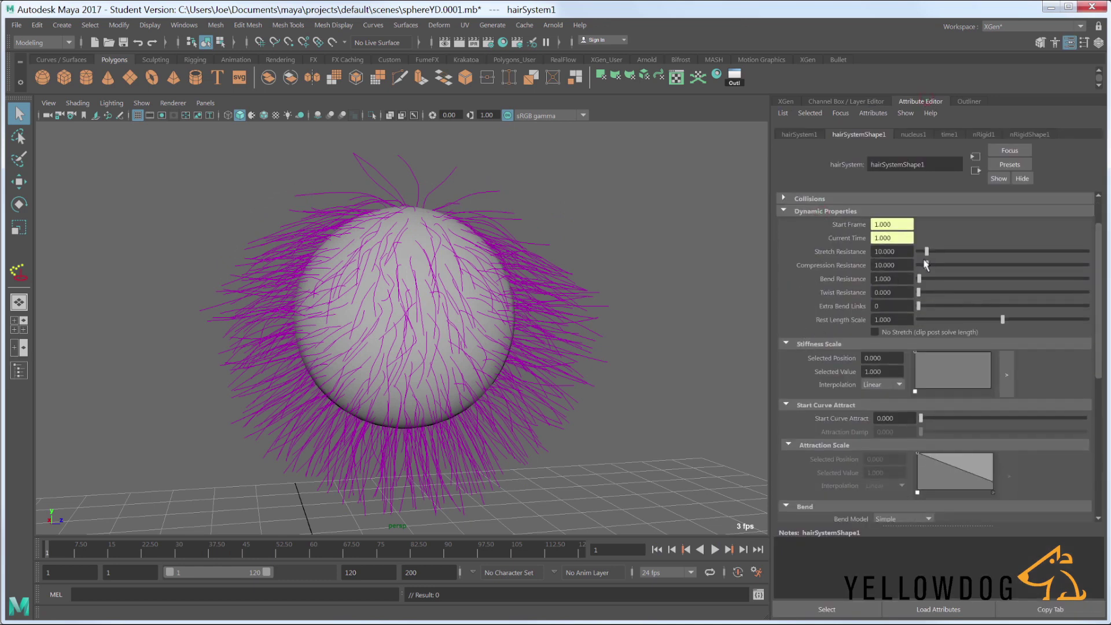
drag(928, 255, 931, 265)
scroll(803, 309, down, 10)
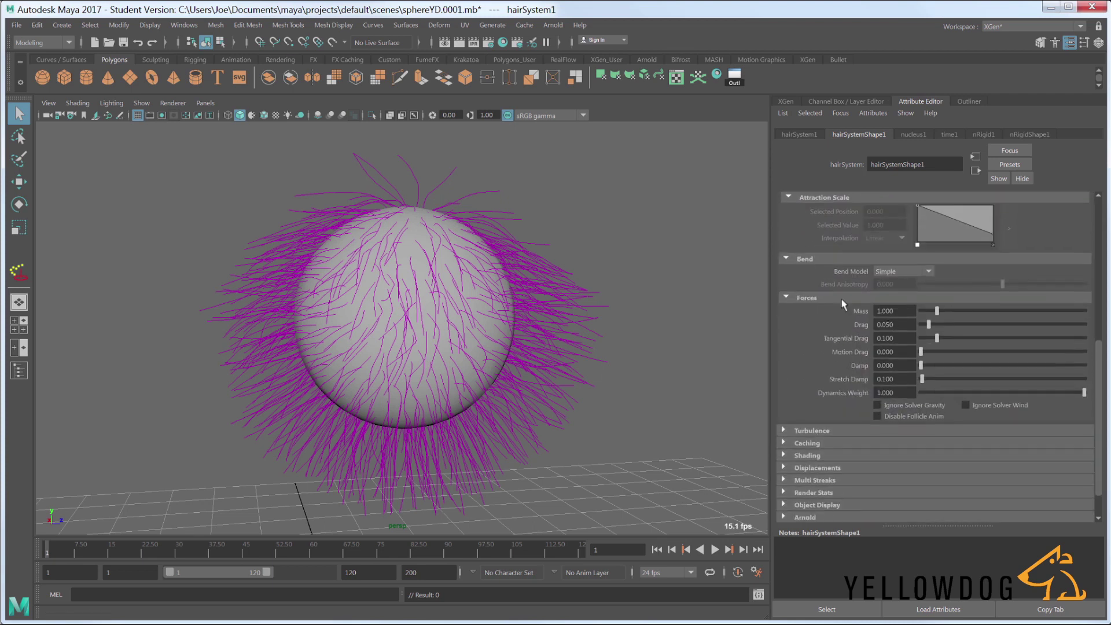
drag(923, 367, 924, 353)
Step: Replay the simulation to check the damped hair motion, and rewind to frame 1
click(714, 549)
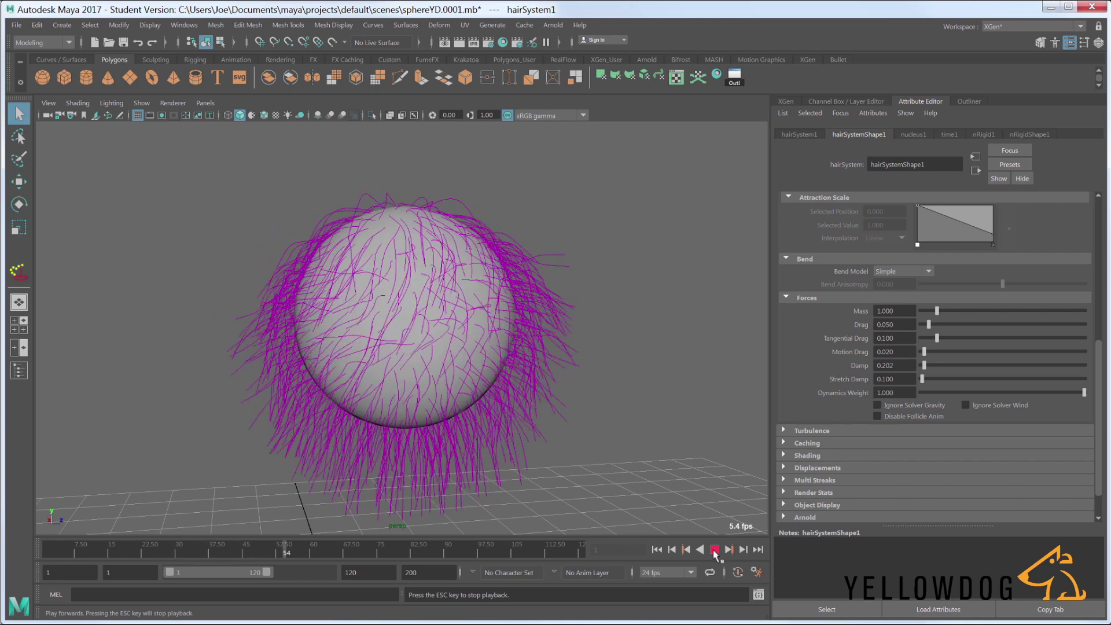
click(715, 549)
click(657, 549)
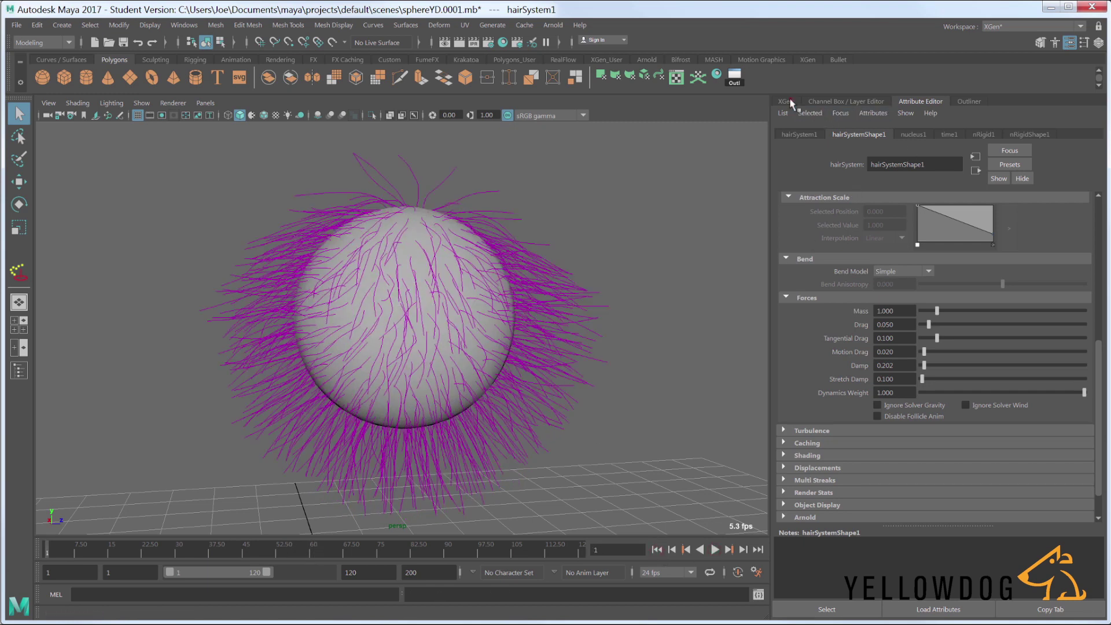
Step: Return to the first frame, select the AnimWires1 modifier in XGen and regenerate the fur preview
click(786, 101)
click(658, 549)
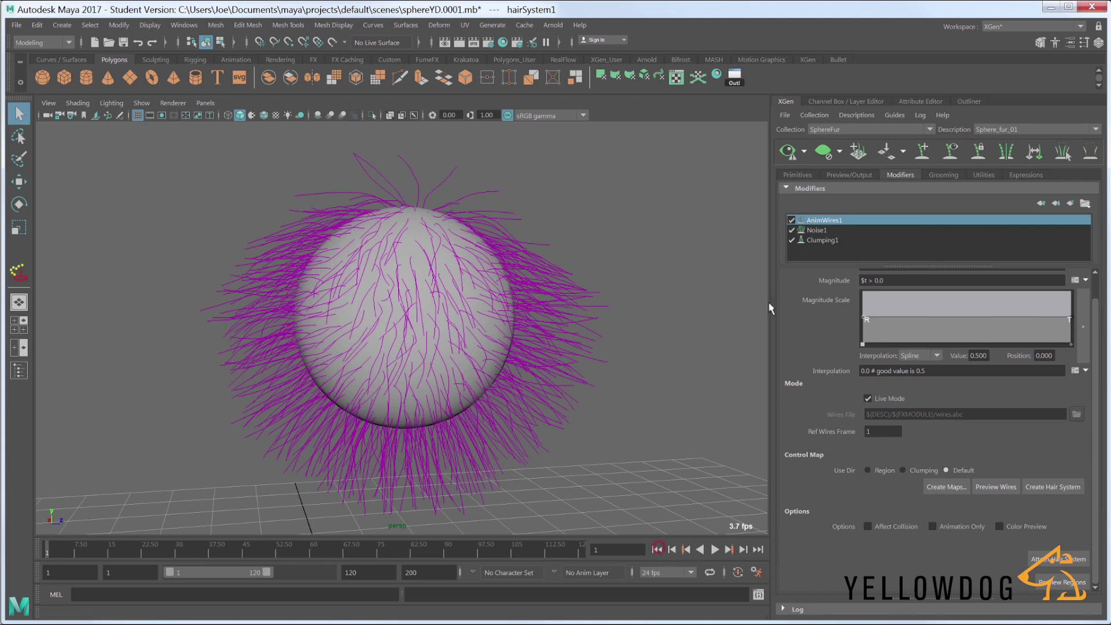
click(830, 220)
click(789, 152)
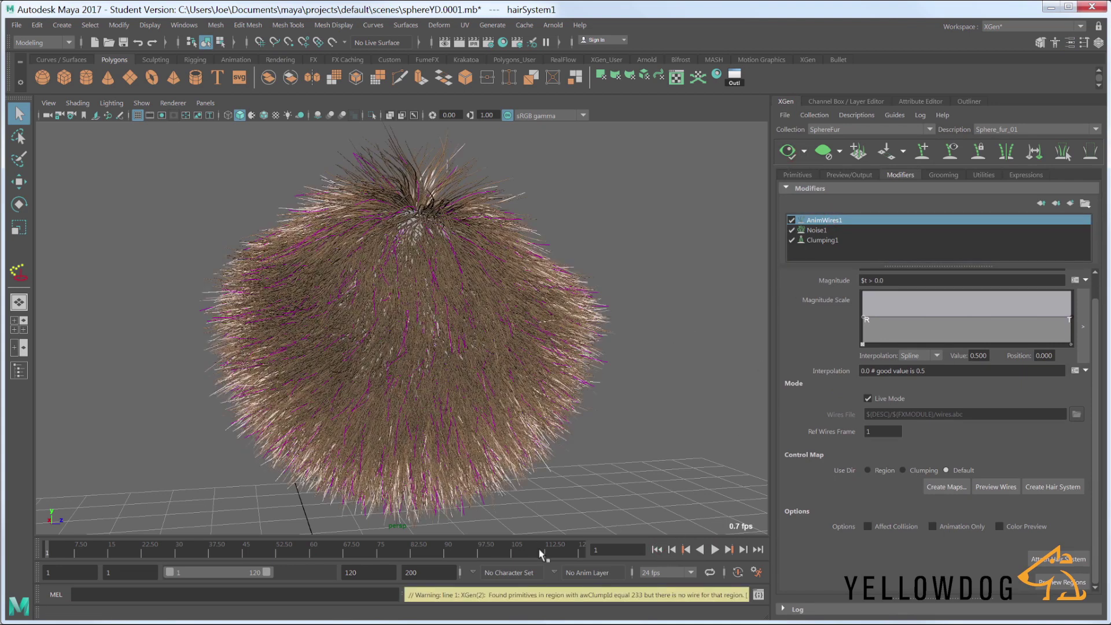
Step: Play the simulation in short stretches, stopping at frames 13 and 22 to refresh the fur preview and check its motion
click(715, 550)
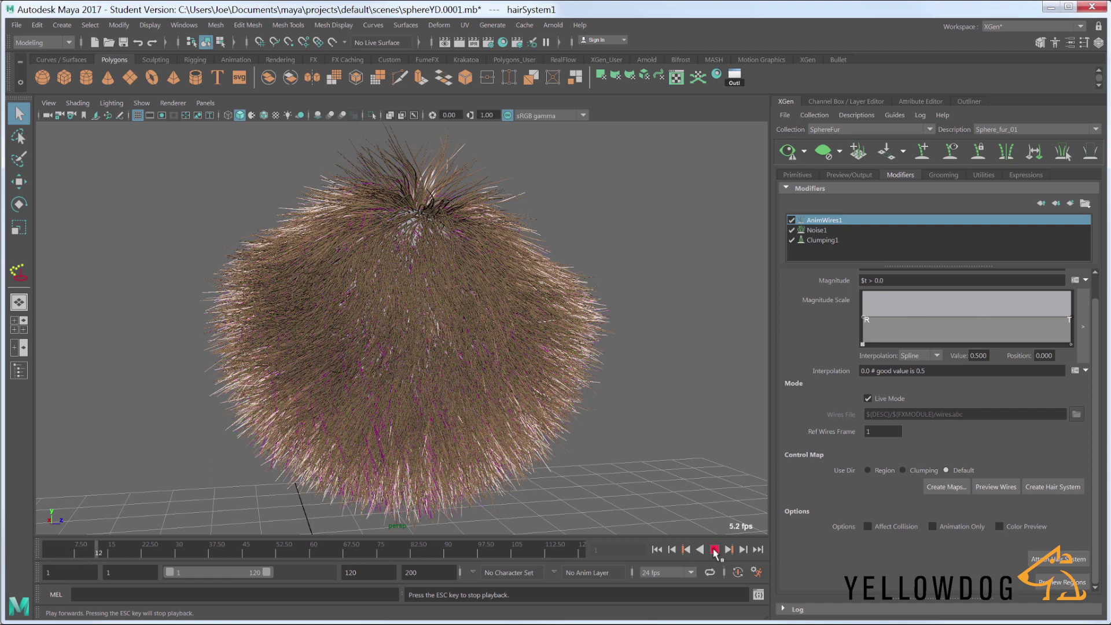
click(715, 550)
click(788, 151)
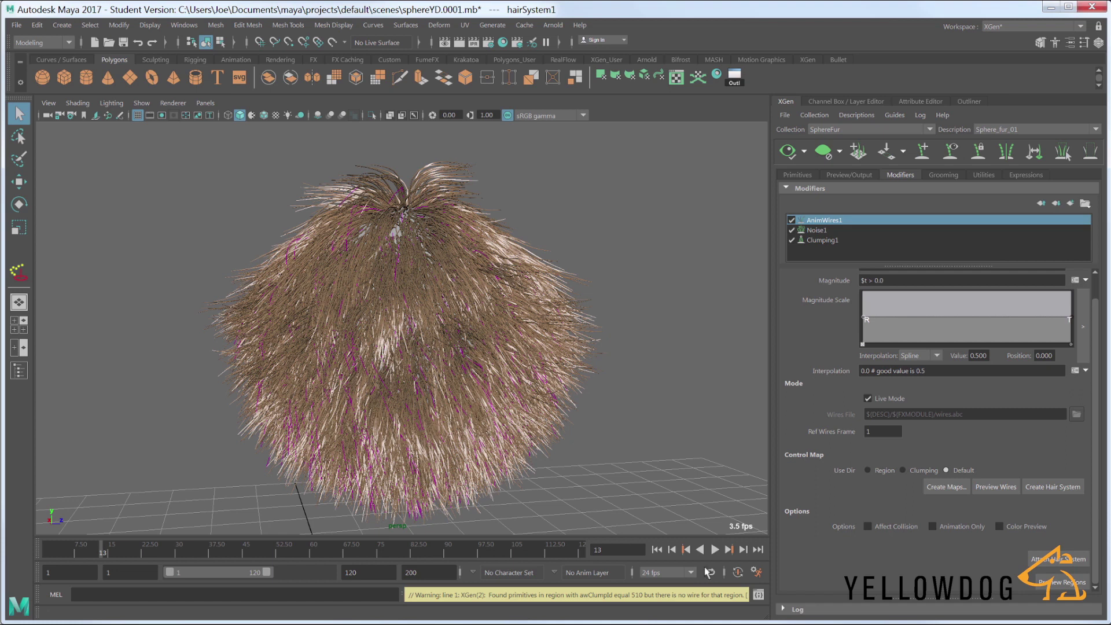
click(715, 550)
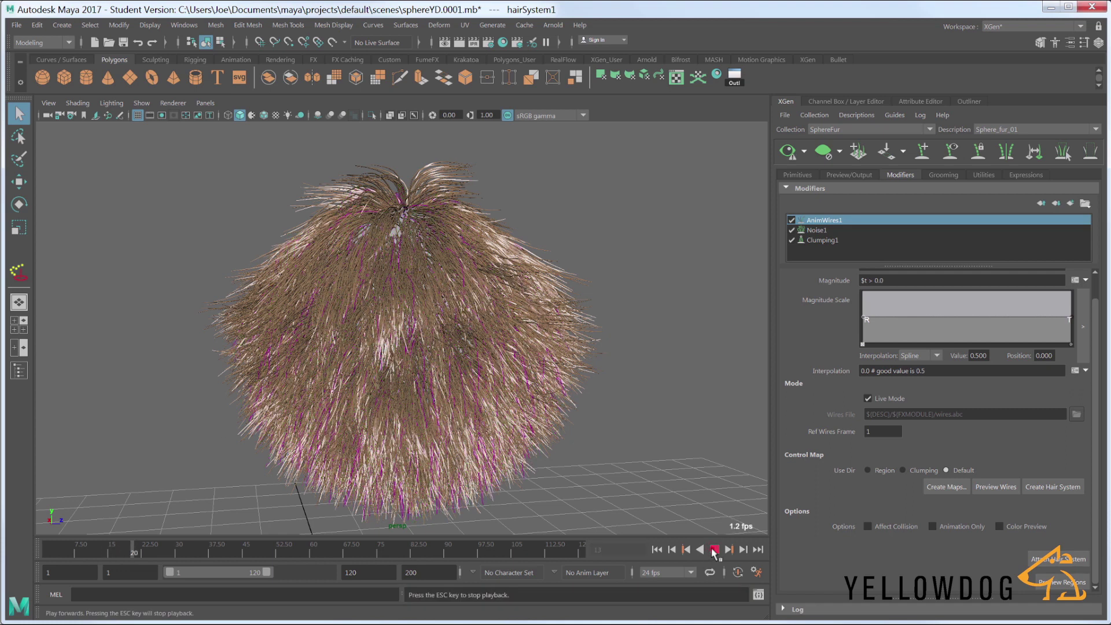
click(715, 550)
click(788, 152)
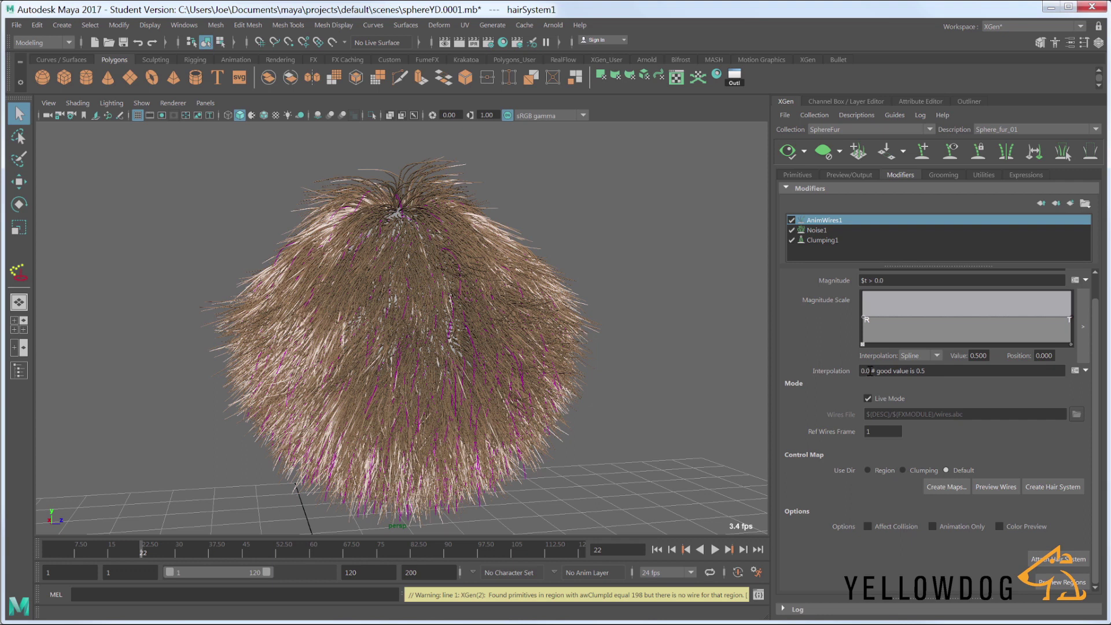
Step: Set the AnimWires1 Interpolation to 0.5 and update the fur preview
click(870, 370)
key(BackSpace)
text(5)
key(Return)
click(789, 152)
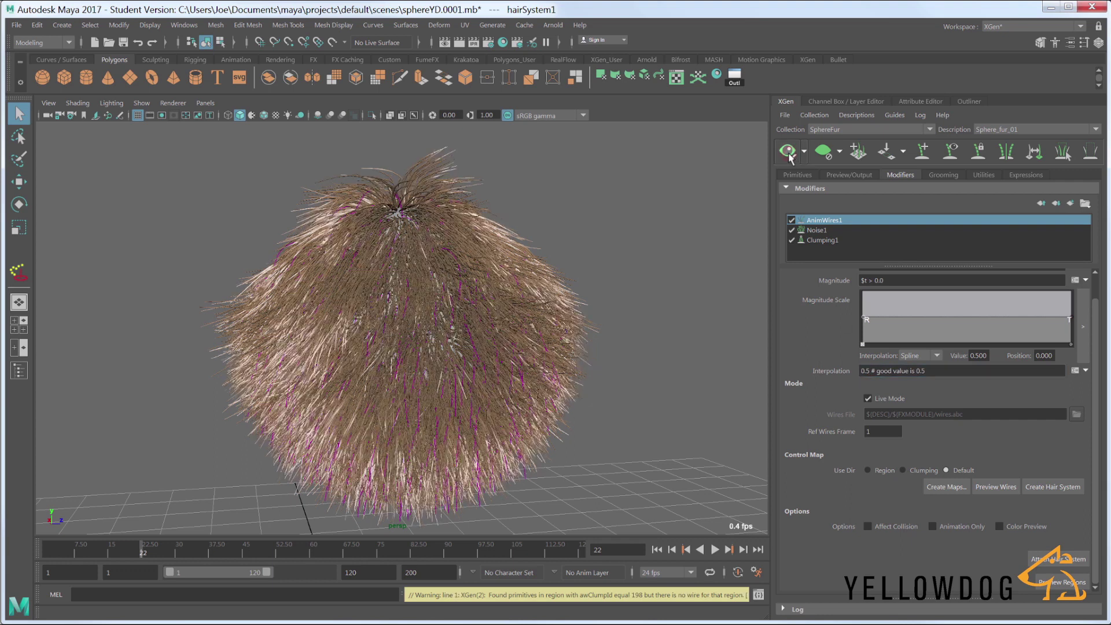
Step: Inspect the fur up close, then clear and regenerate the preview to compare it with the bare output curves
scroll(373, 298, up, 5)
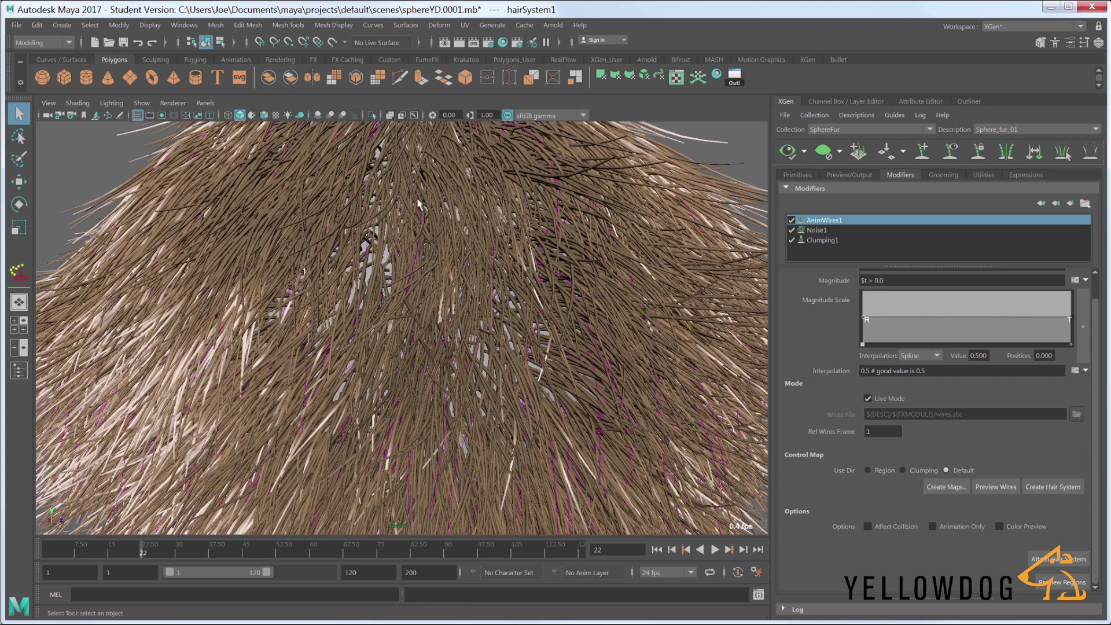
click(823, 153)
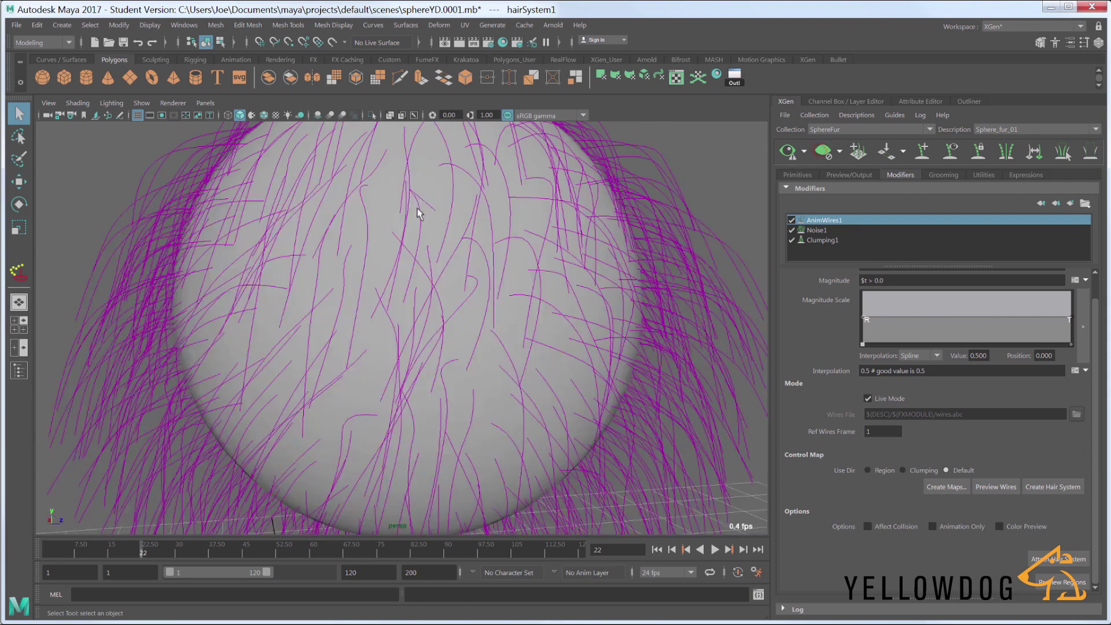
click(788, 152)
scroll(455, 278, down, 5)
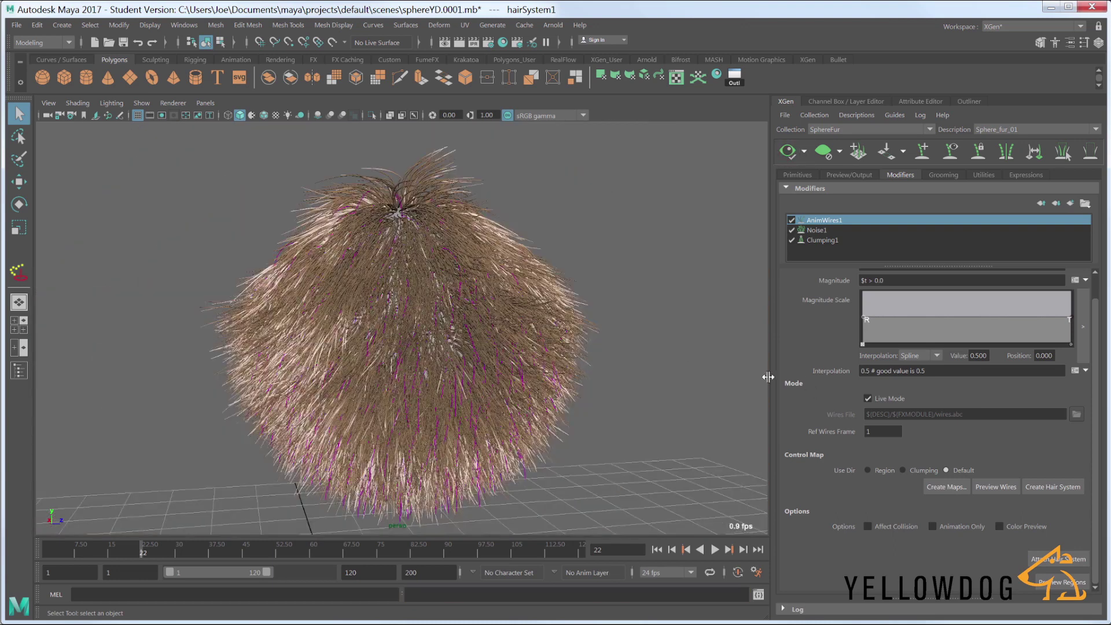
Step: Replay the simulation, refreshing the fur preview at frames 42 and 59 to check the interpolated motion
click(657, 549)
click(716, 549)
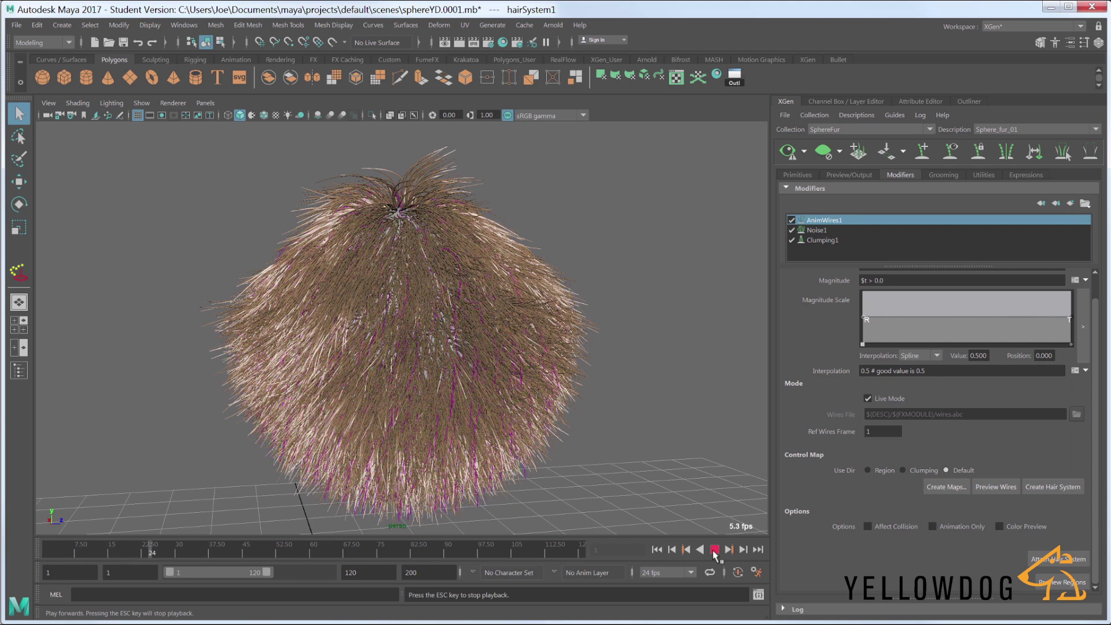
click(714, 549)
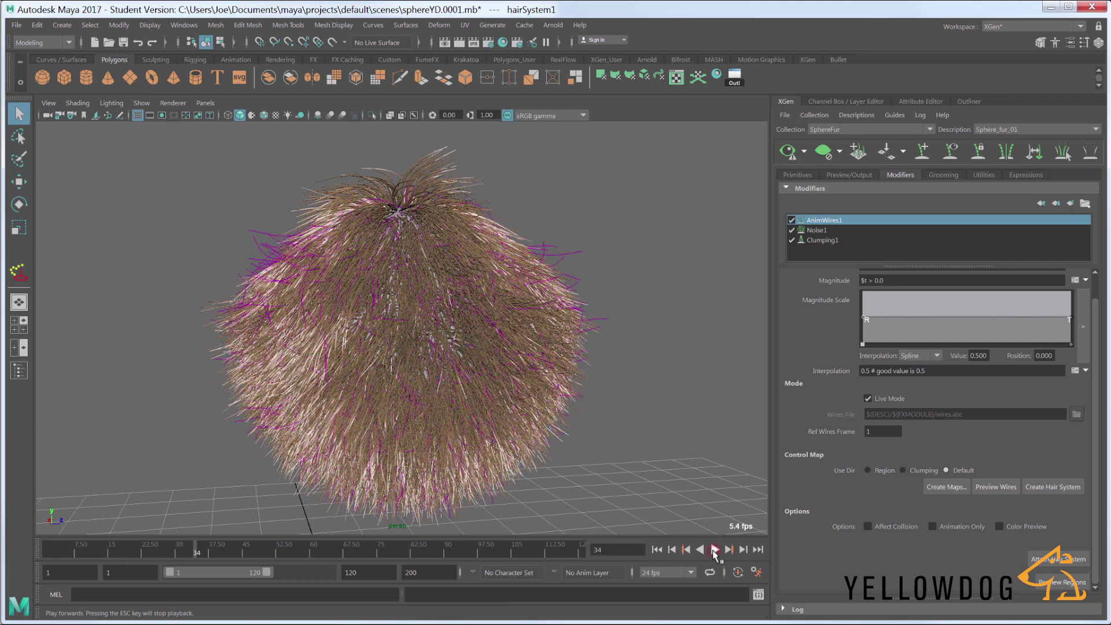
click(715, 549)
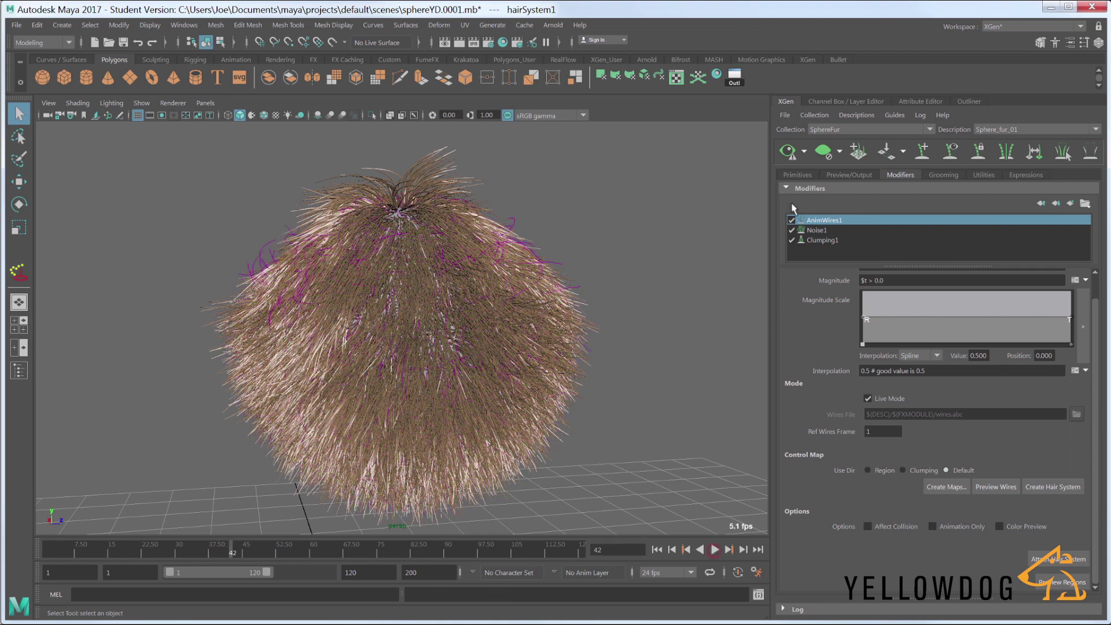
click(790, 152)
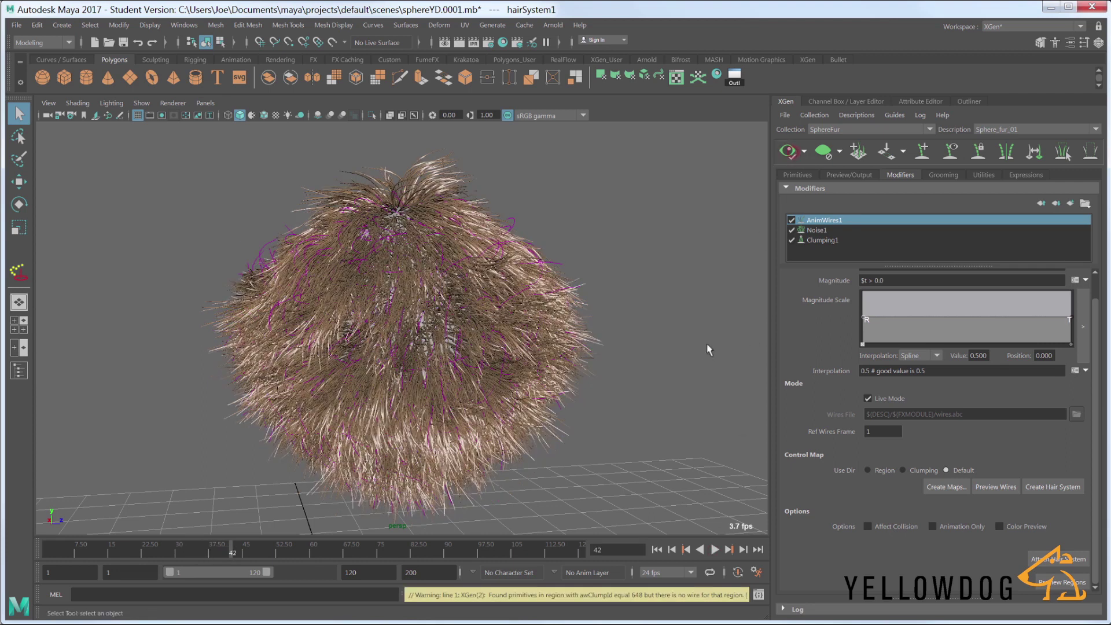
click(715, 549)
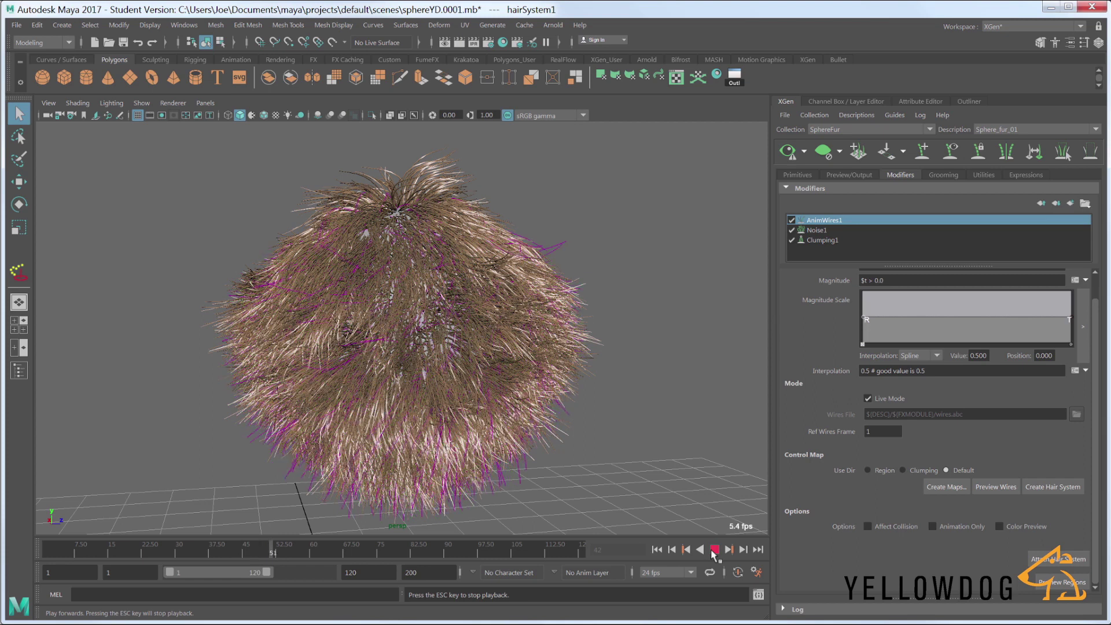
click(715, 549)
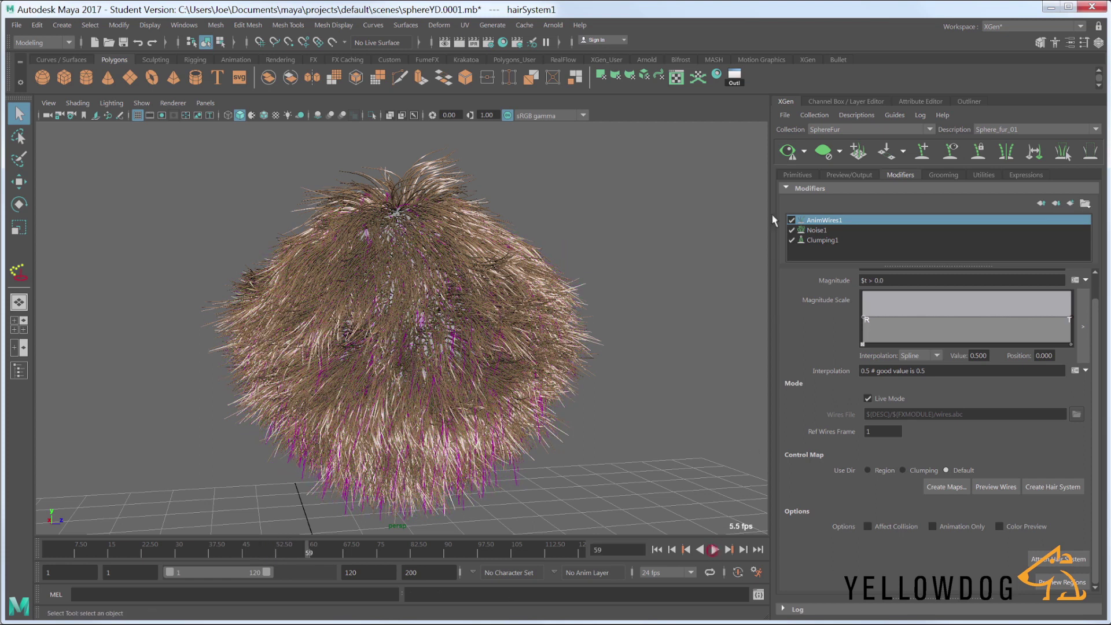
click(789, 152)
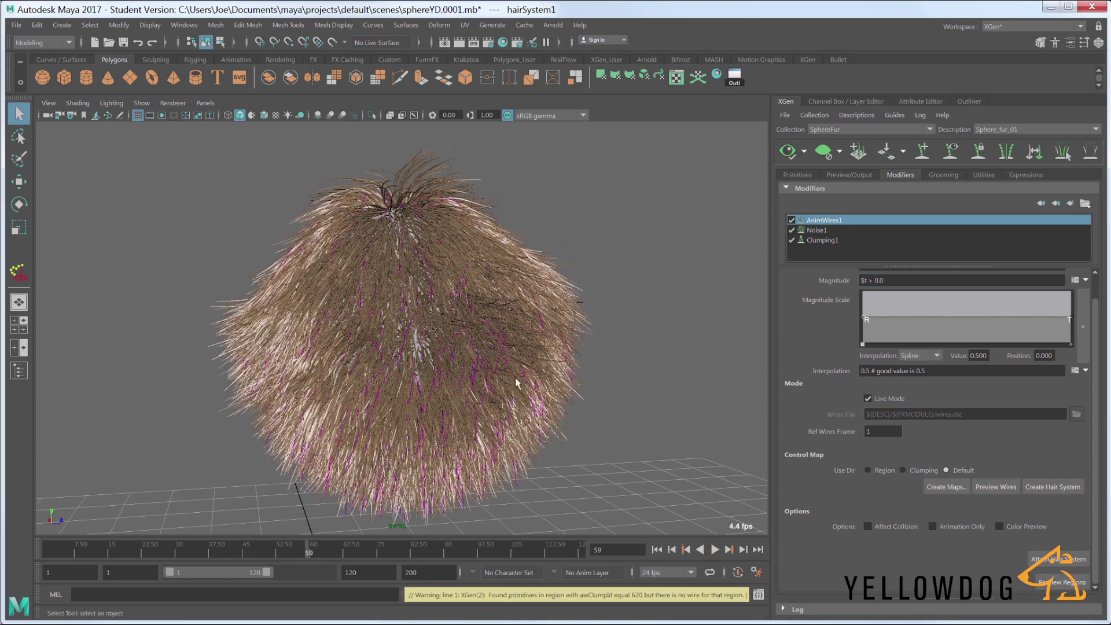
Step: Save the sphereYD.0001.mb scene and accept the student version notice
mouse_move(510, 379)
alt+mouse_down()
mouse_move(492, 373)
mouse_move(504, 375)
alt+mouse_up()
click(123, 42)
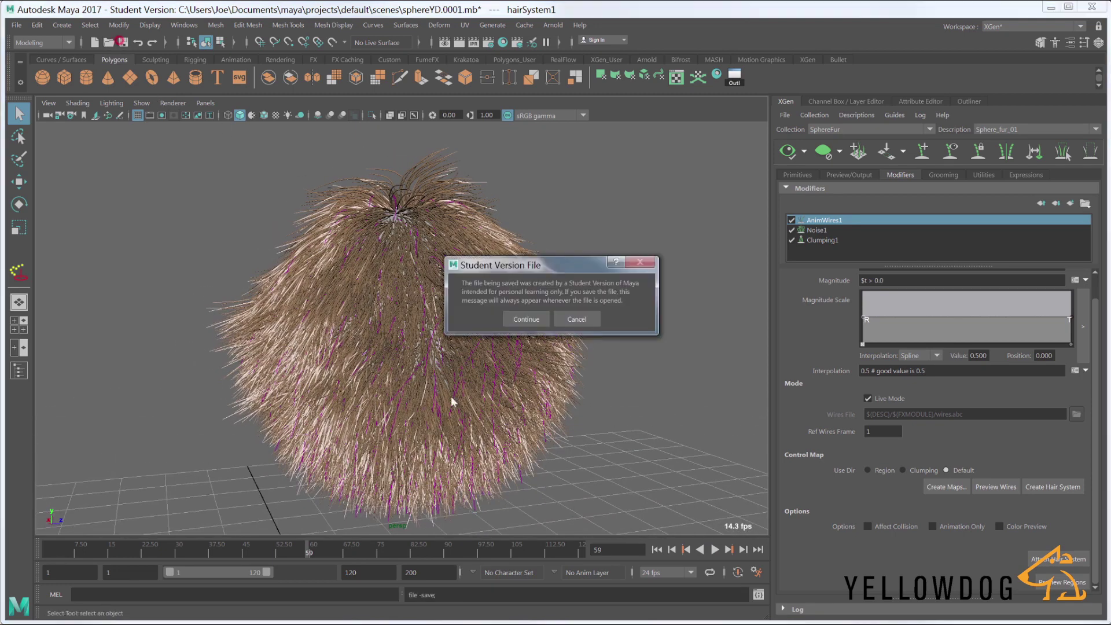
click(526, 319)
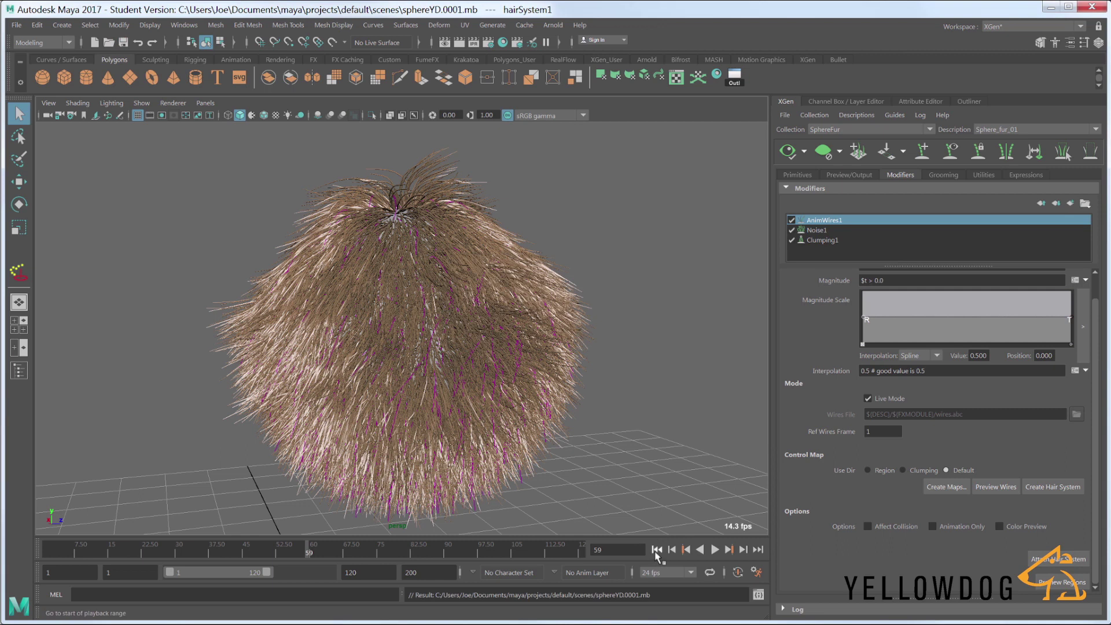
Step: Return to frame 1 and update the fur preview through the XGen preview options
click(657, 551)
click(184, 25)
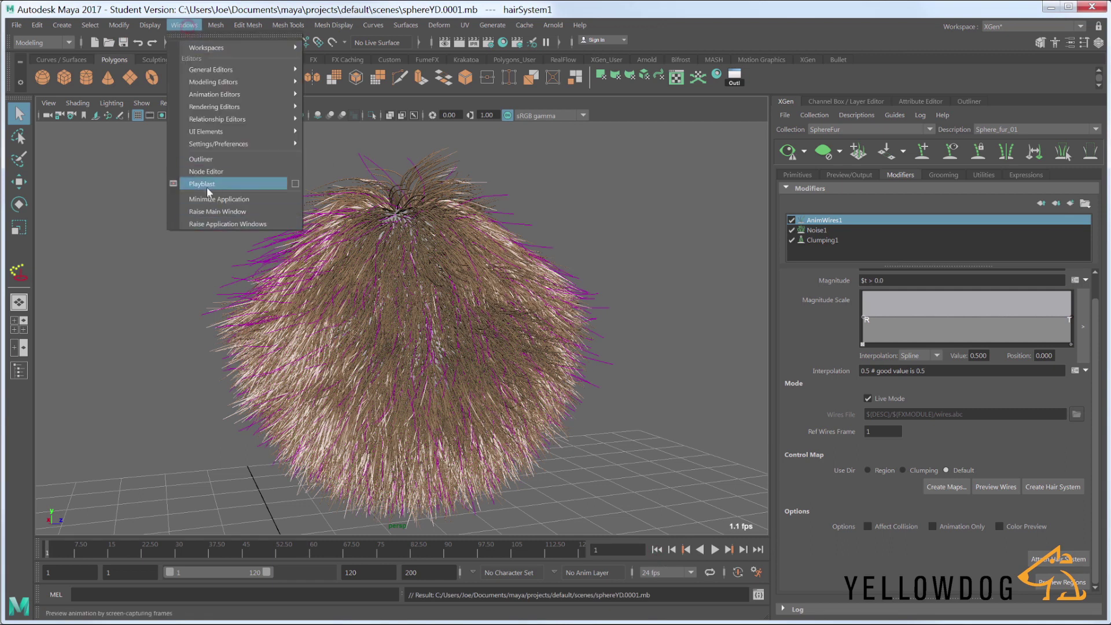
click(671, 19)
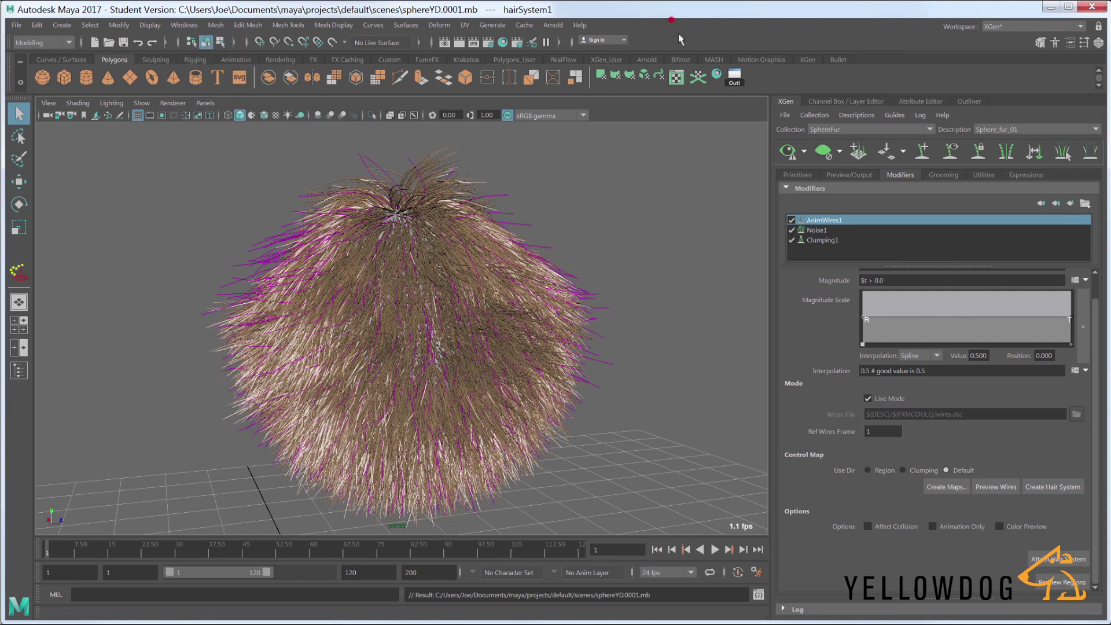
click(804, 152)
click(811, 171)
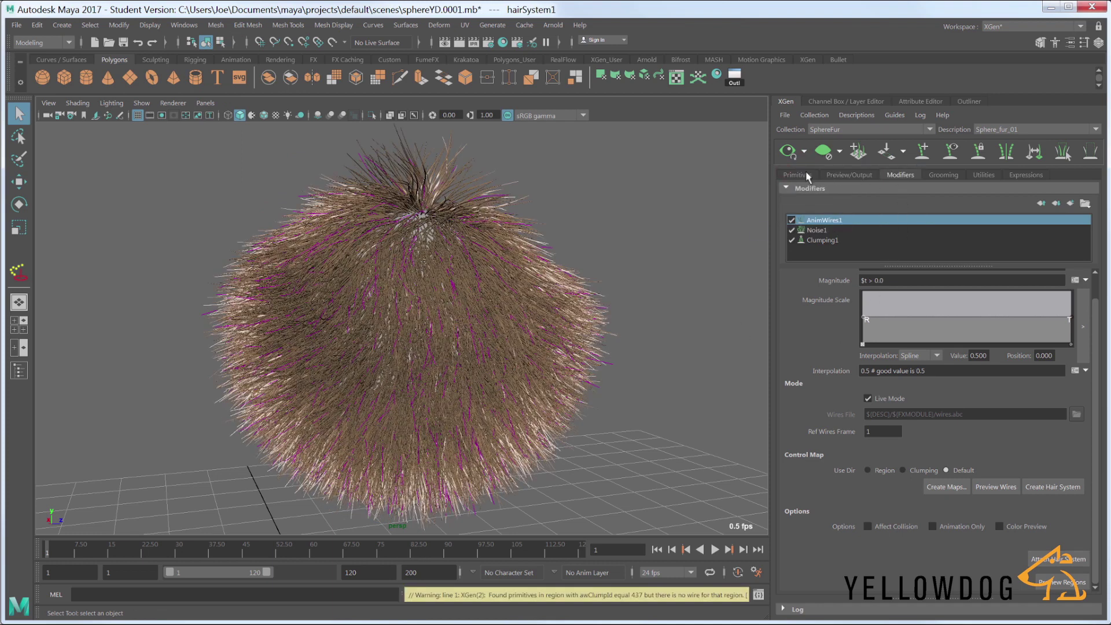
Step: Review the primitive and grooming settings of Sphere_fur_01, then save the scene again
click(798, 175)
scroll(826, 336, up, 3)
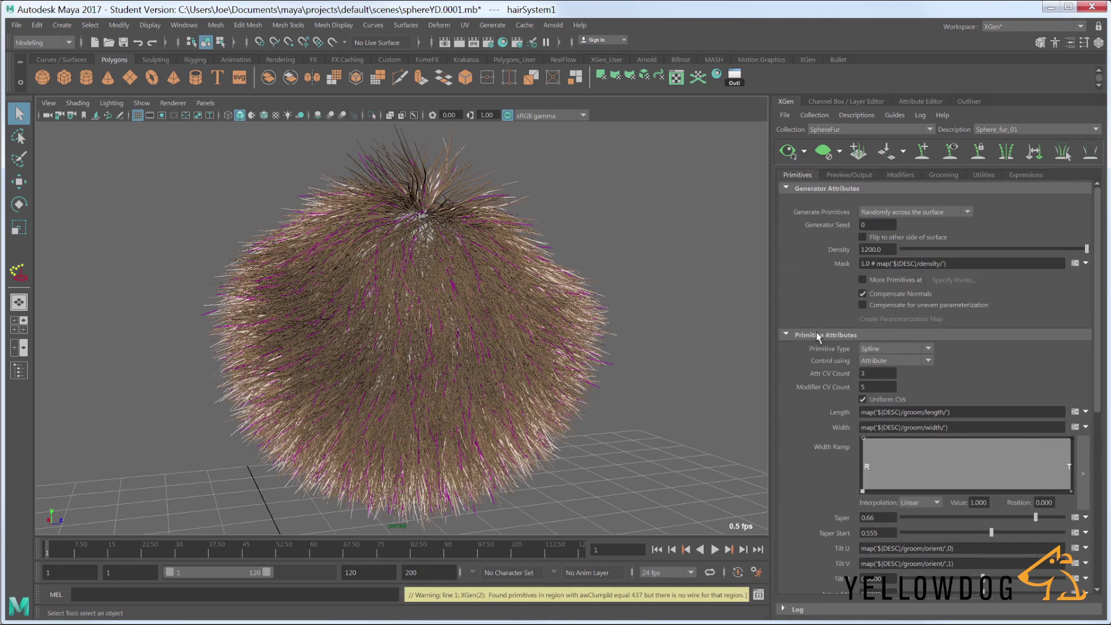
click(949, 175)
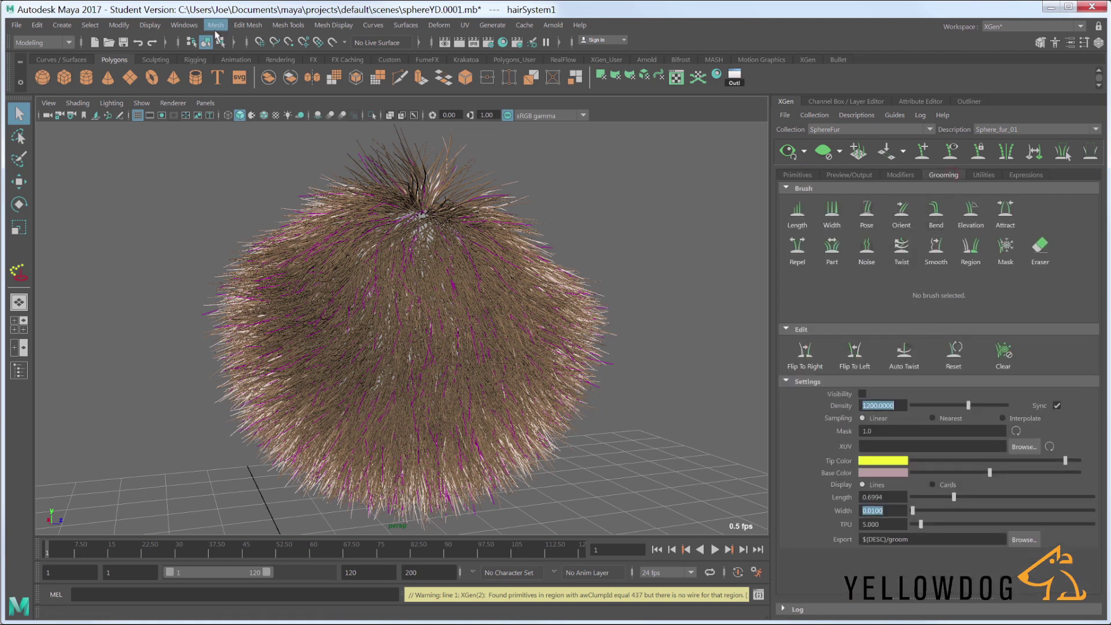
click(124, 43)
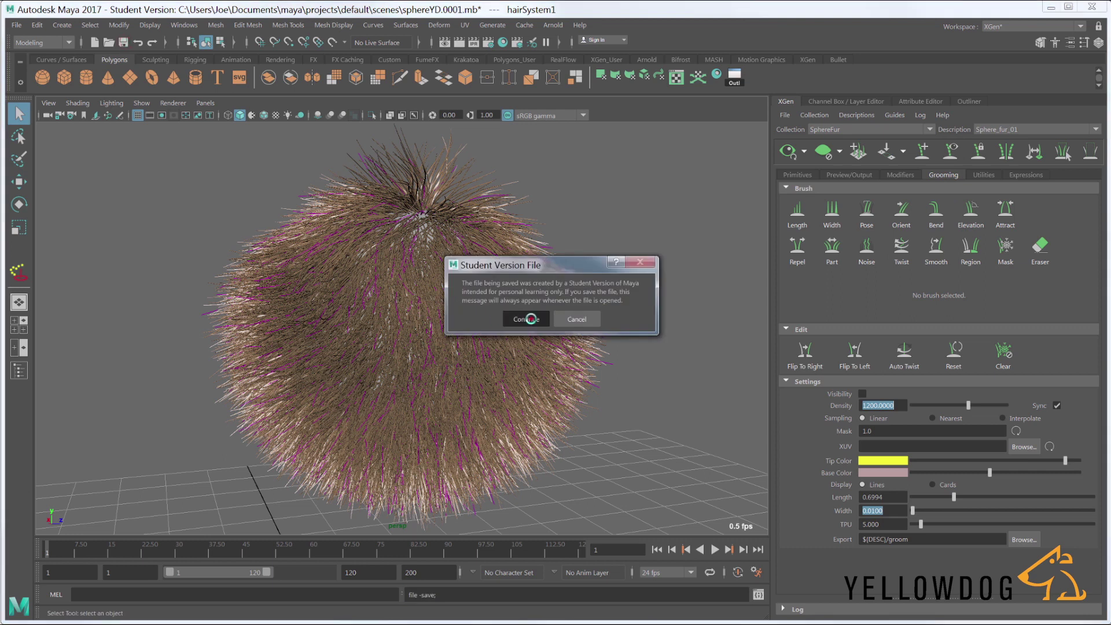
click(526, 319)
Step: Playblast the fur animation with the current options to the sphereYD movie, overwriting the existing file
click(184, 25)
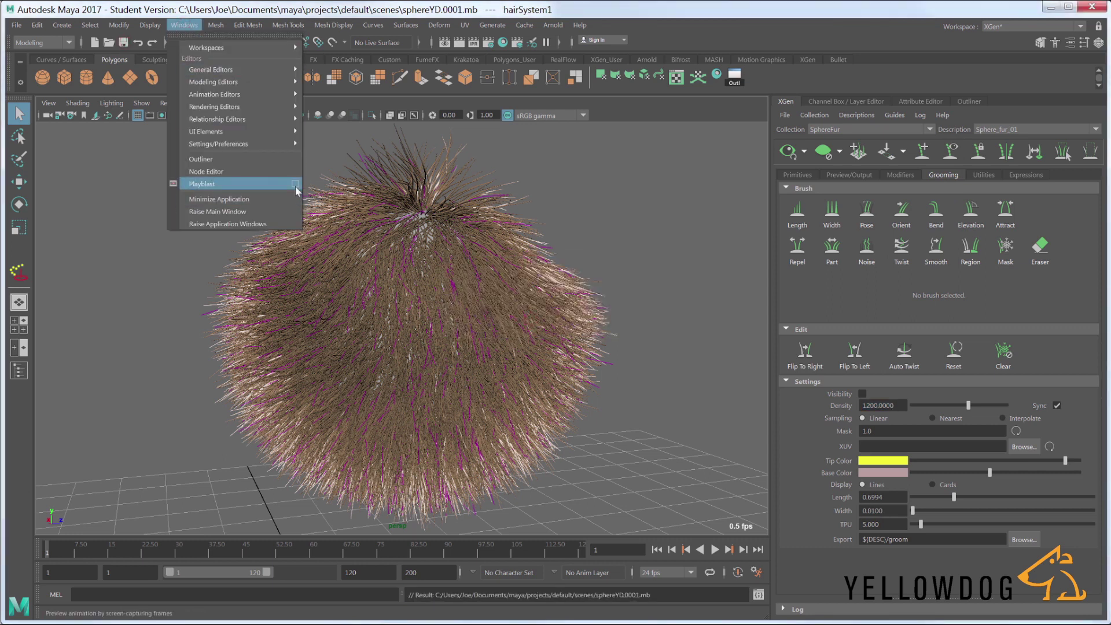
click(295, 184)
scroll(359, 310, down, 3)
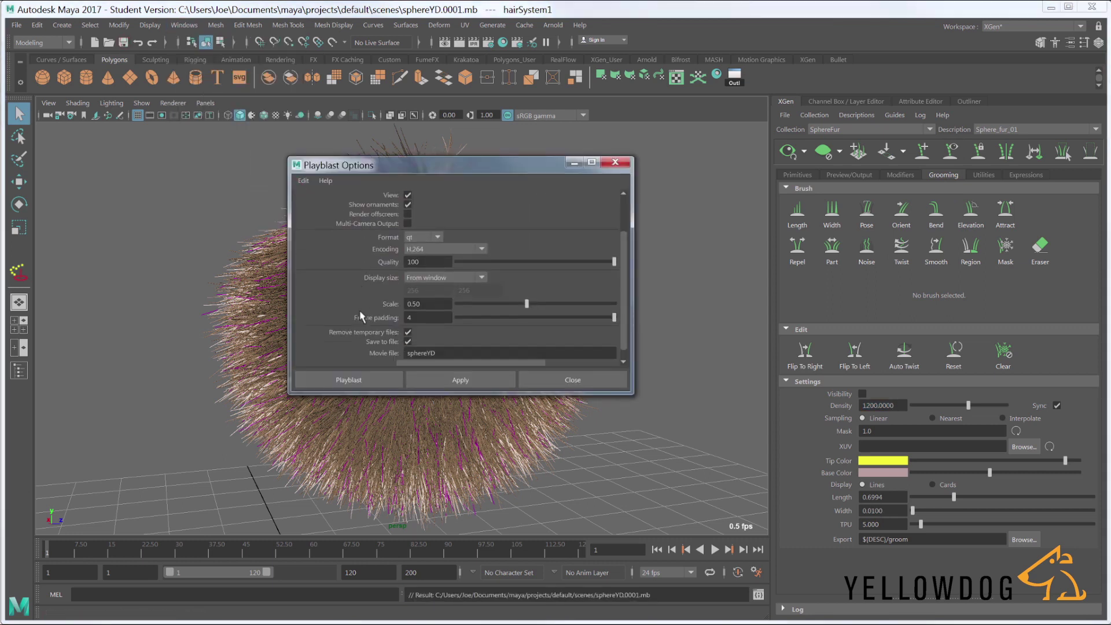
click(367, 380)
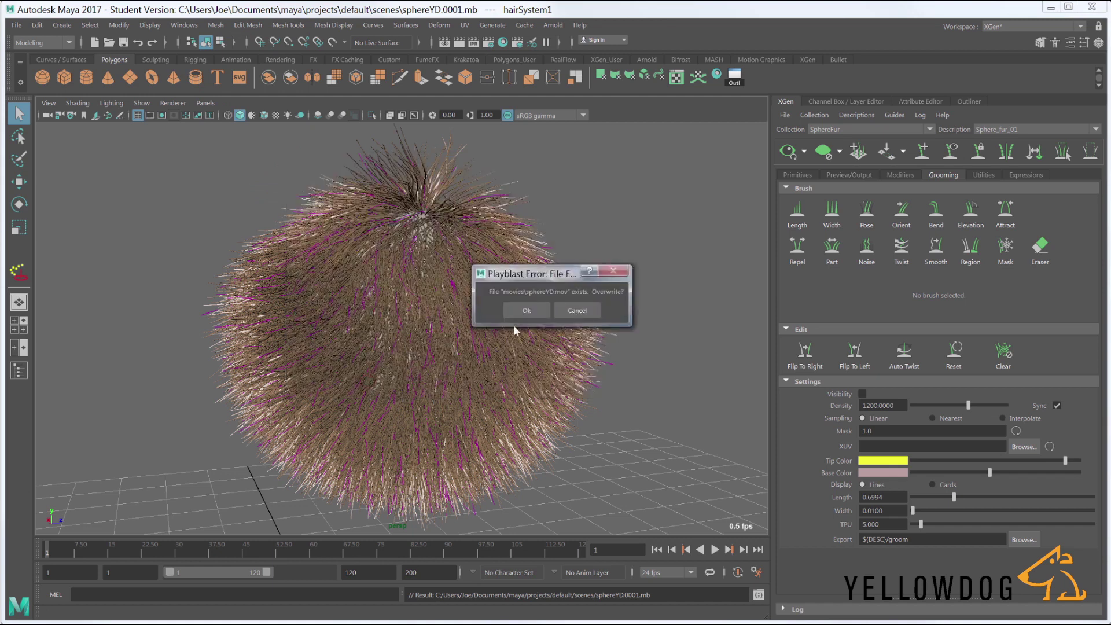
click(522, 312)
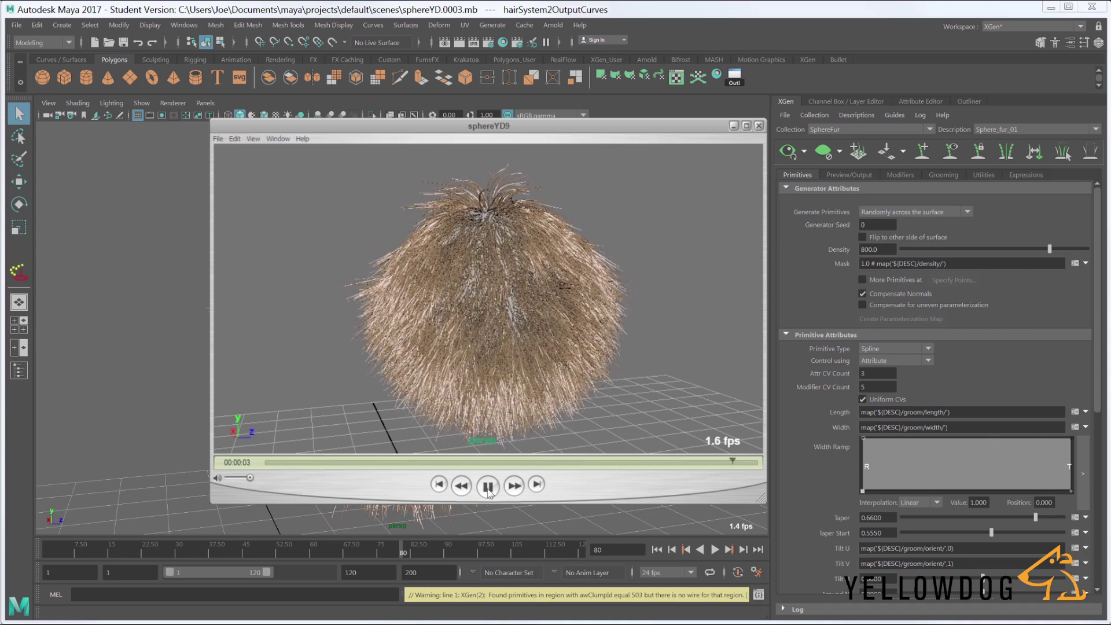
Step: Replay the finished sphereYD9 playblast movie to review the dynamic fur motion
click(245, 282)
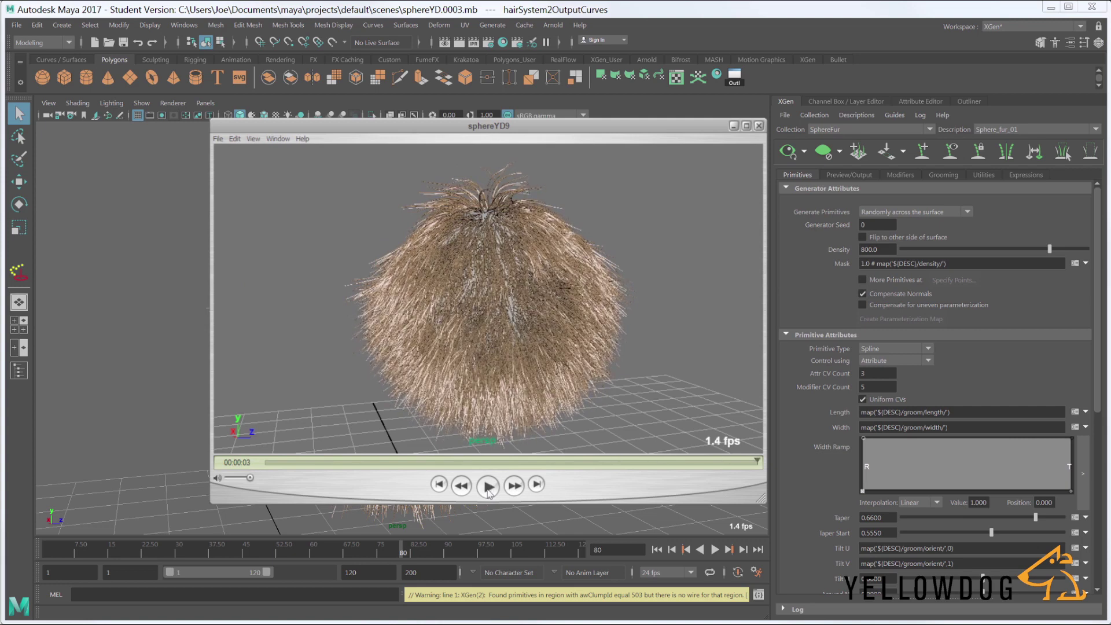
click(245, 283)
click(487, 490)
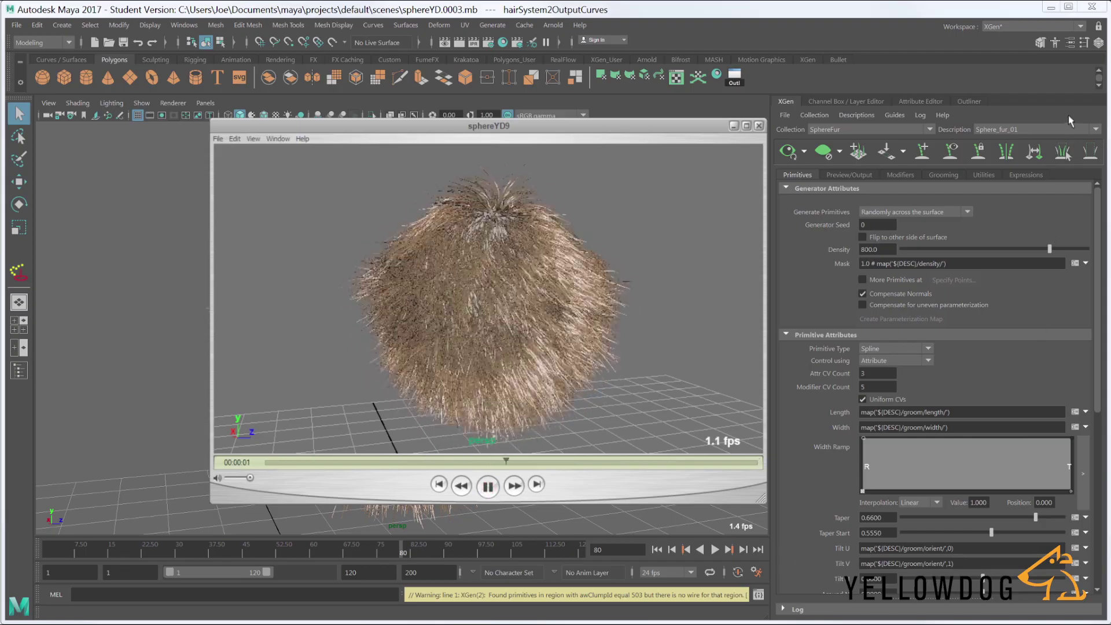